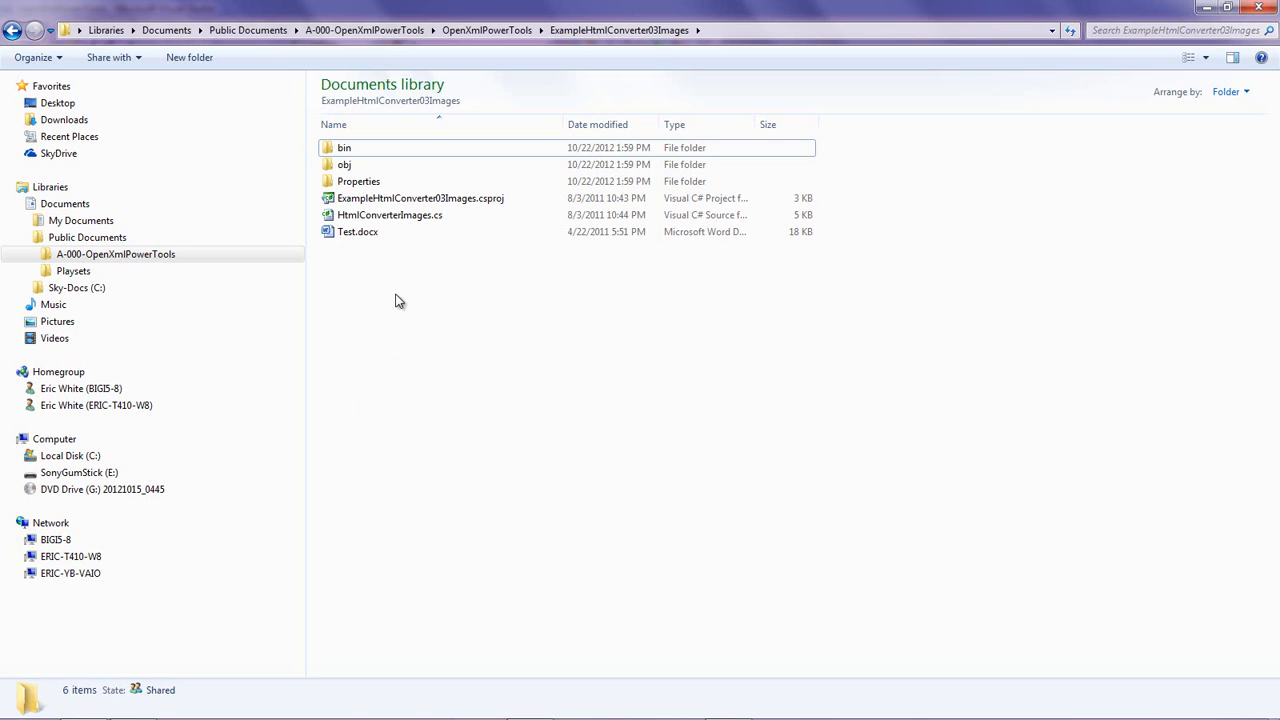
pyautogui.doubleClick(368, 233)
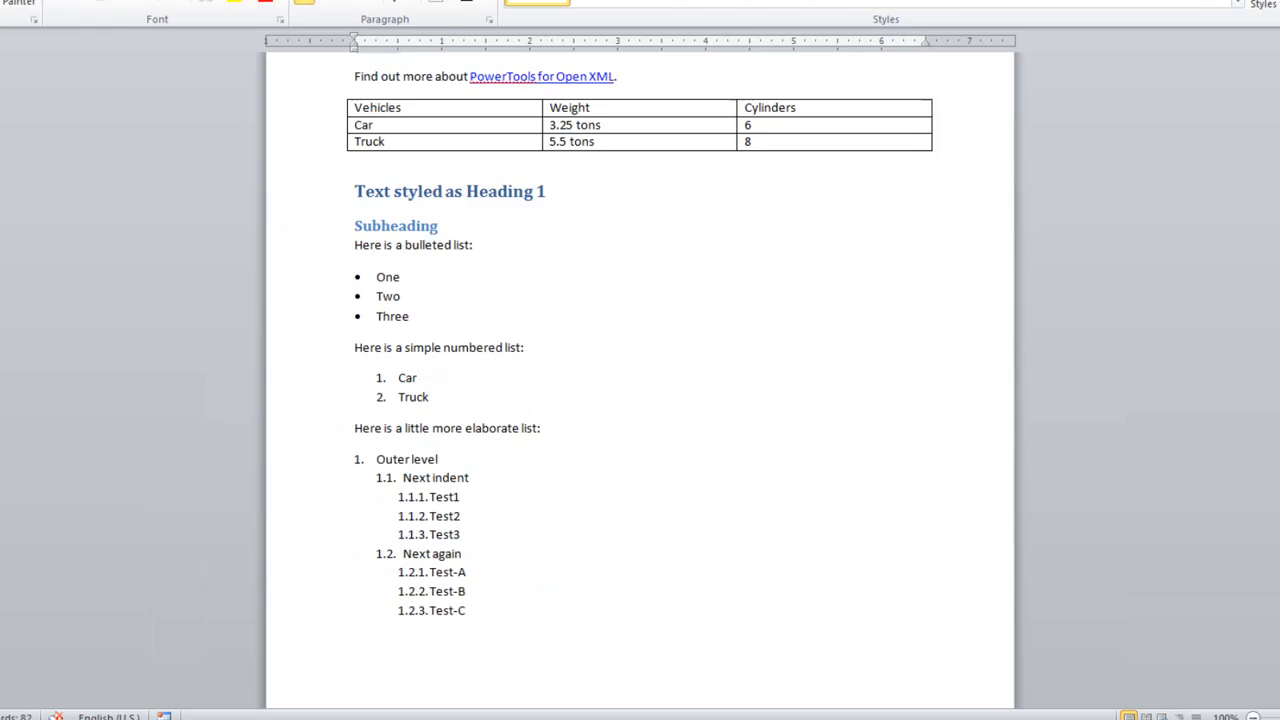
pyautogui.click(1250, 8)
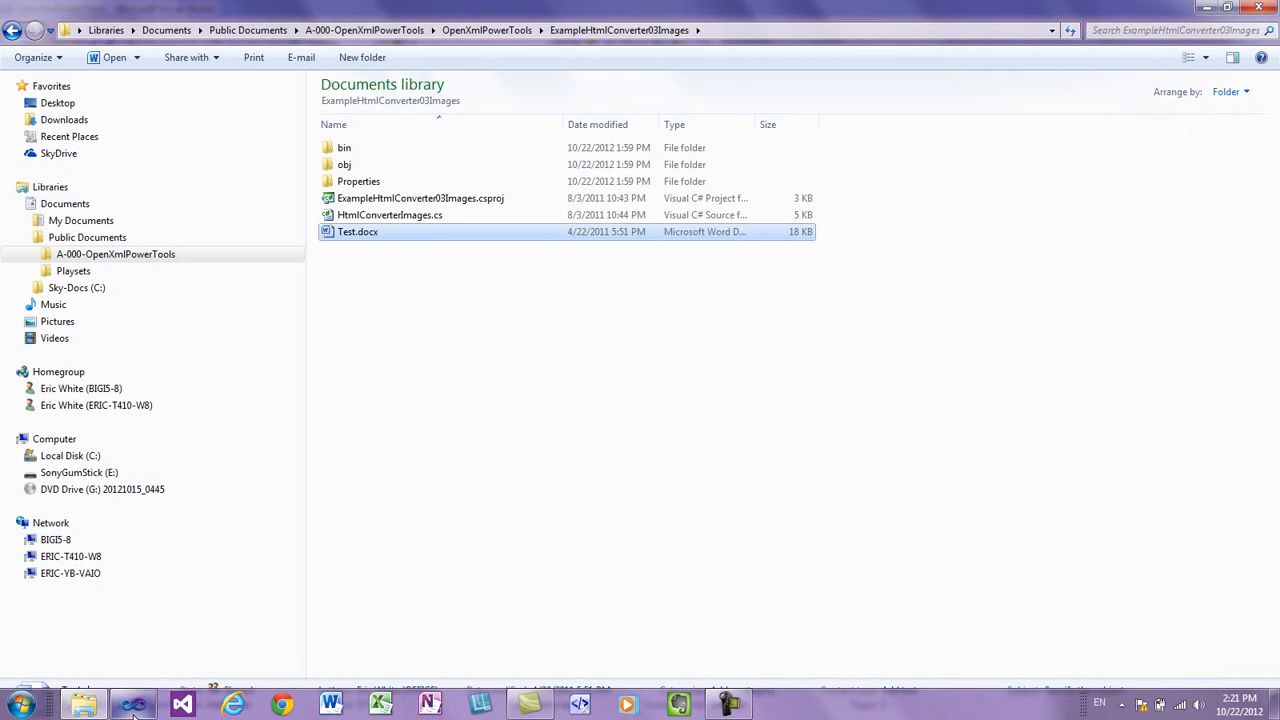
# Run the ExampleHtmlConverter03Images project, then select the generated Test.html in the project folder
pyautogui.click(133, 705)
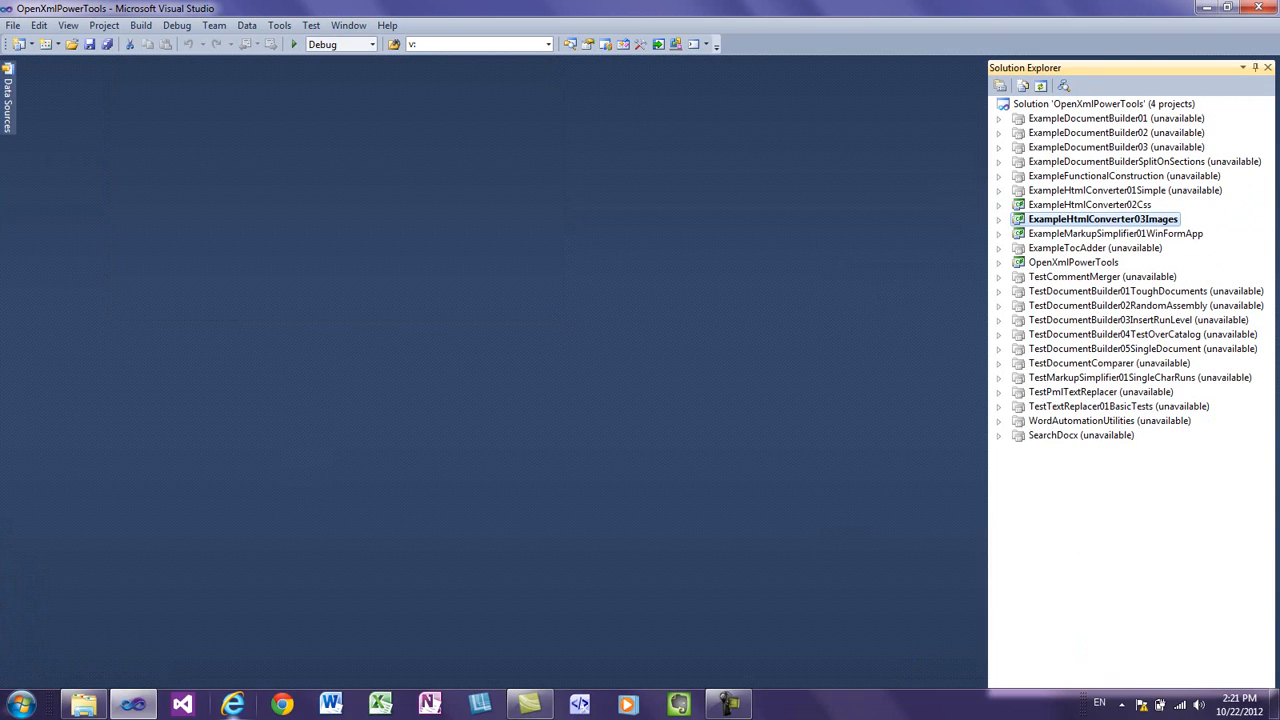
pyautogui.click(80, 705)
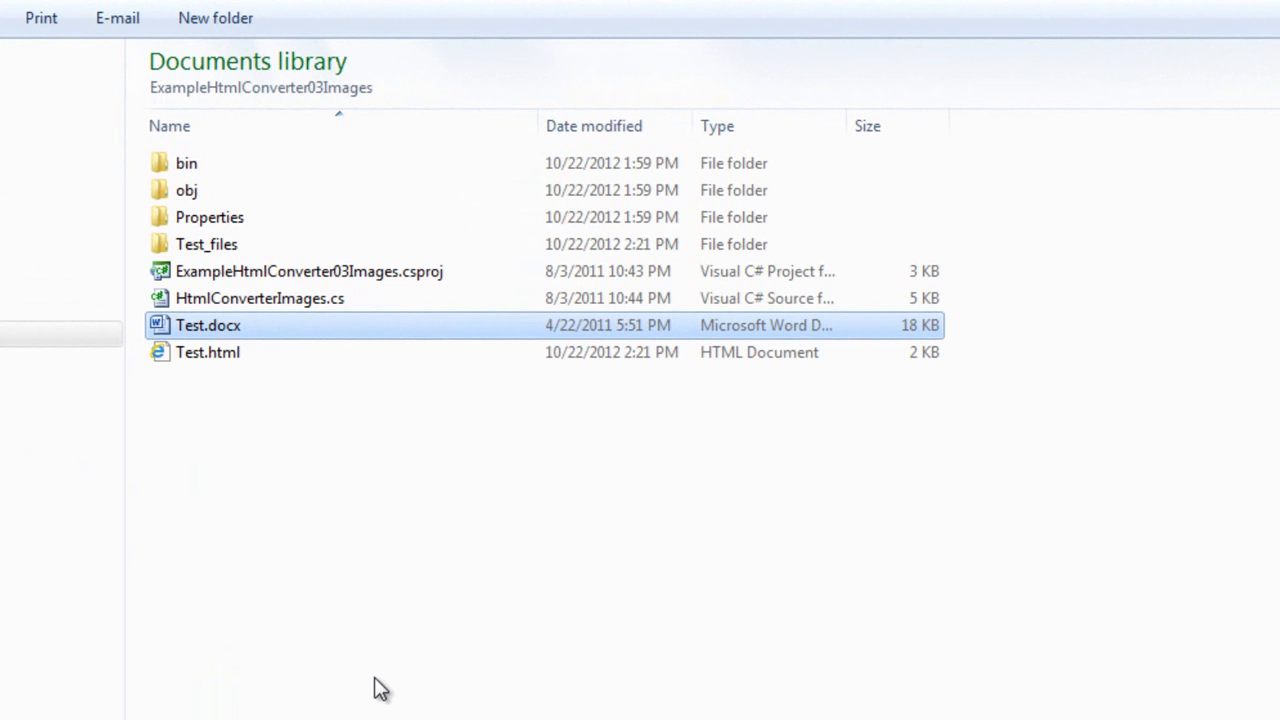
pyautogui.click(175, 350)
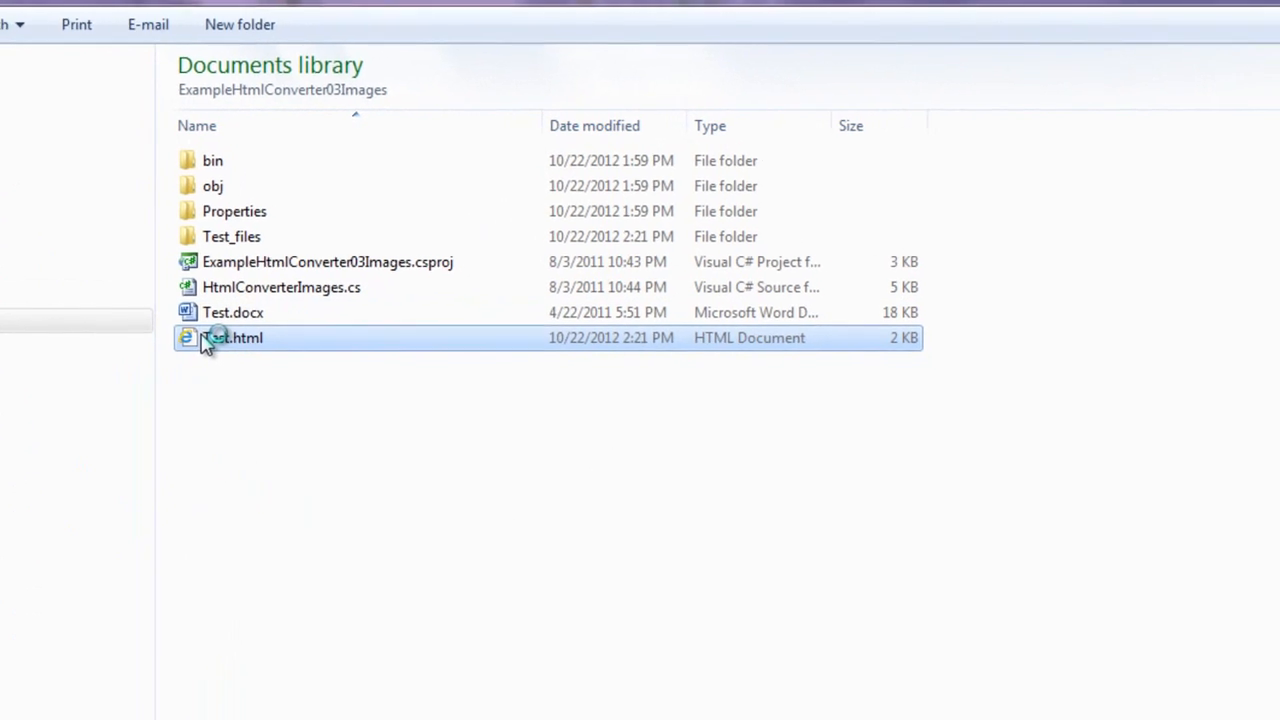
# View the converted Test.html page in Internet Explorer, then close the browser
pyautogui.doubleClick(285, 296)
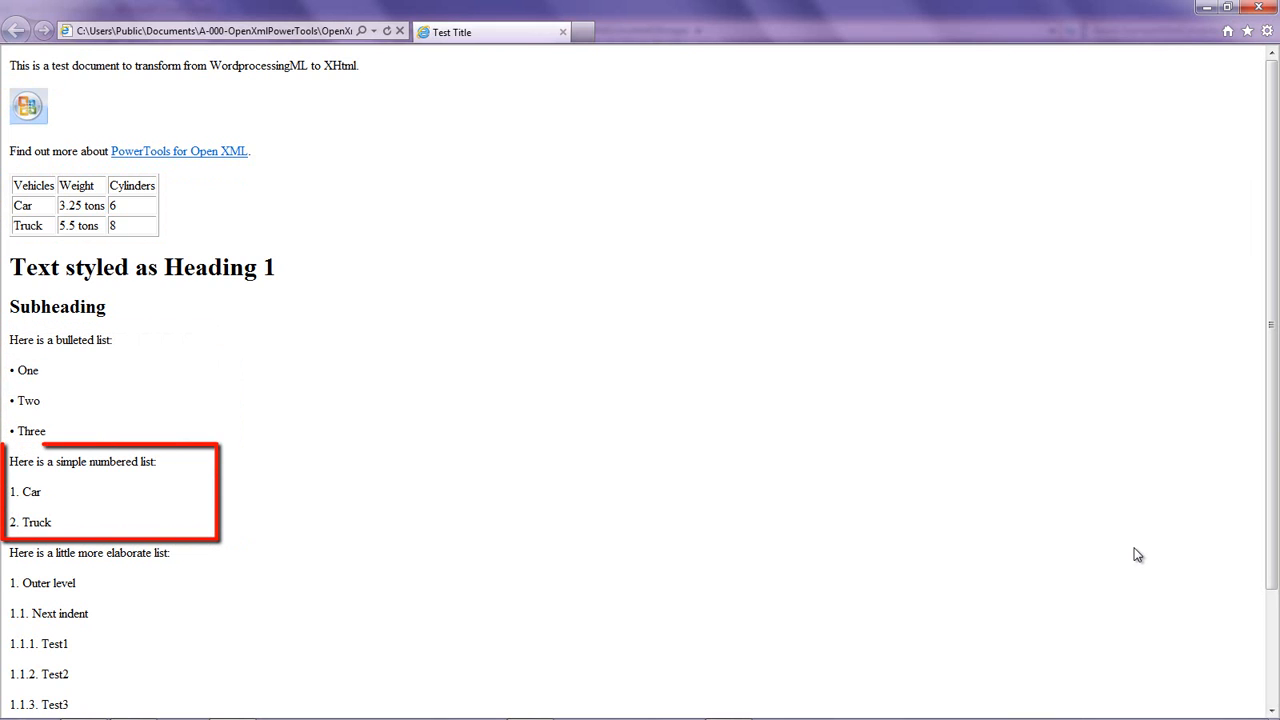
pyautogui.scroll(-2, 1034, 565)
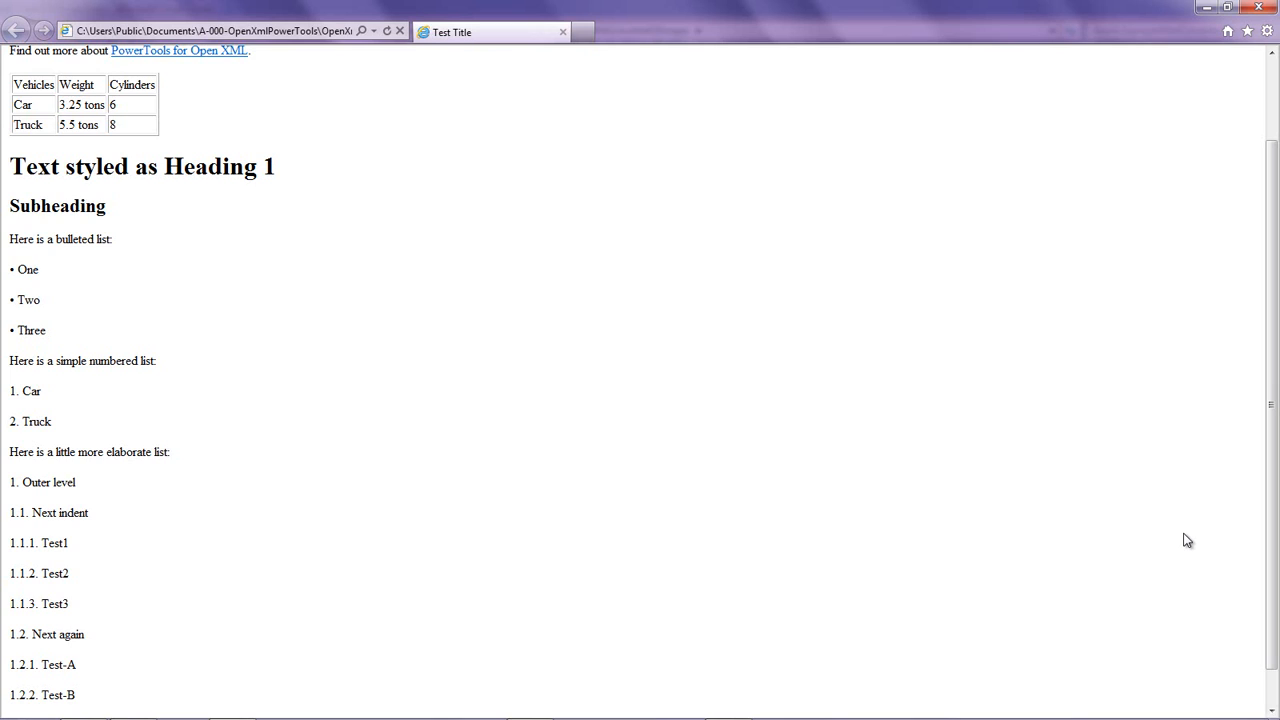
pyautogui.click(1259, 7)
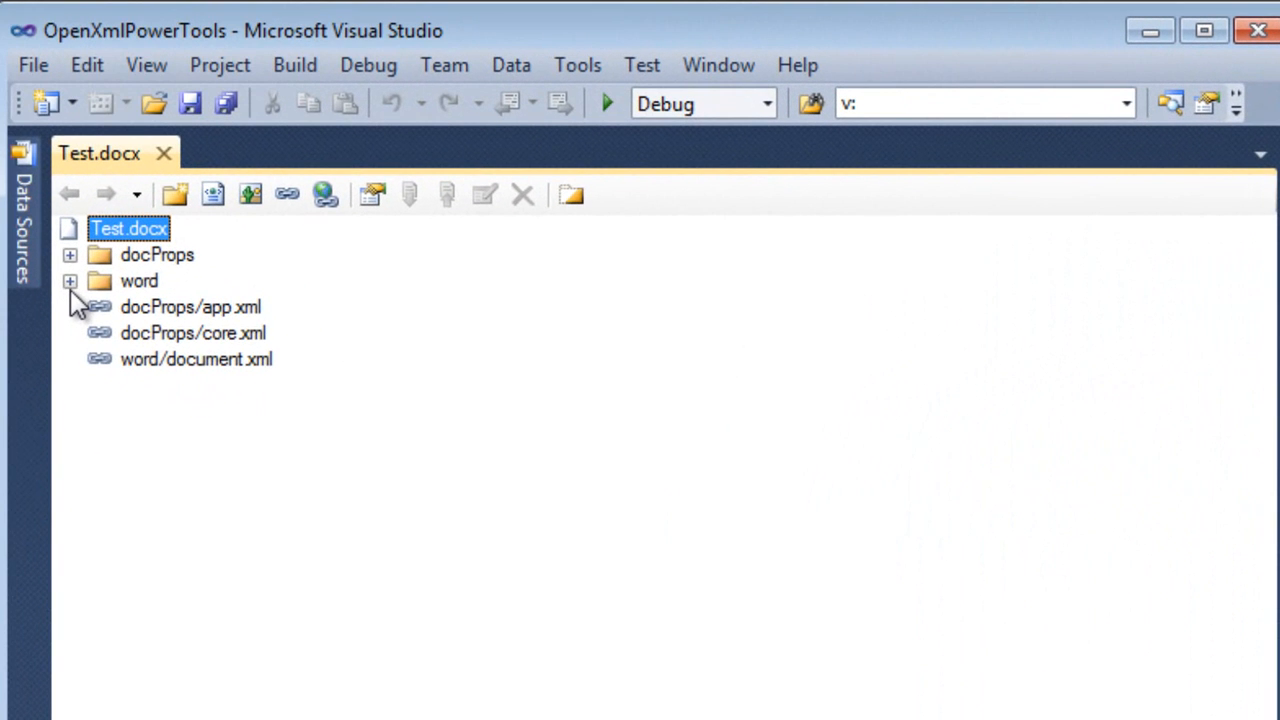
# Expand the word folder of the Test.docx package and open document.xml in the editor
pyautogui.click(70, 283)
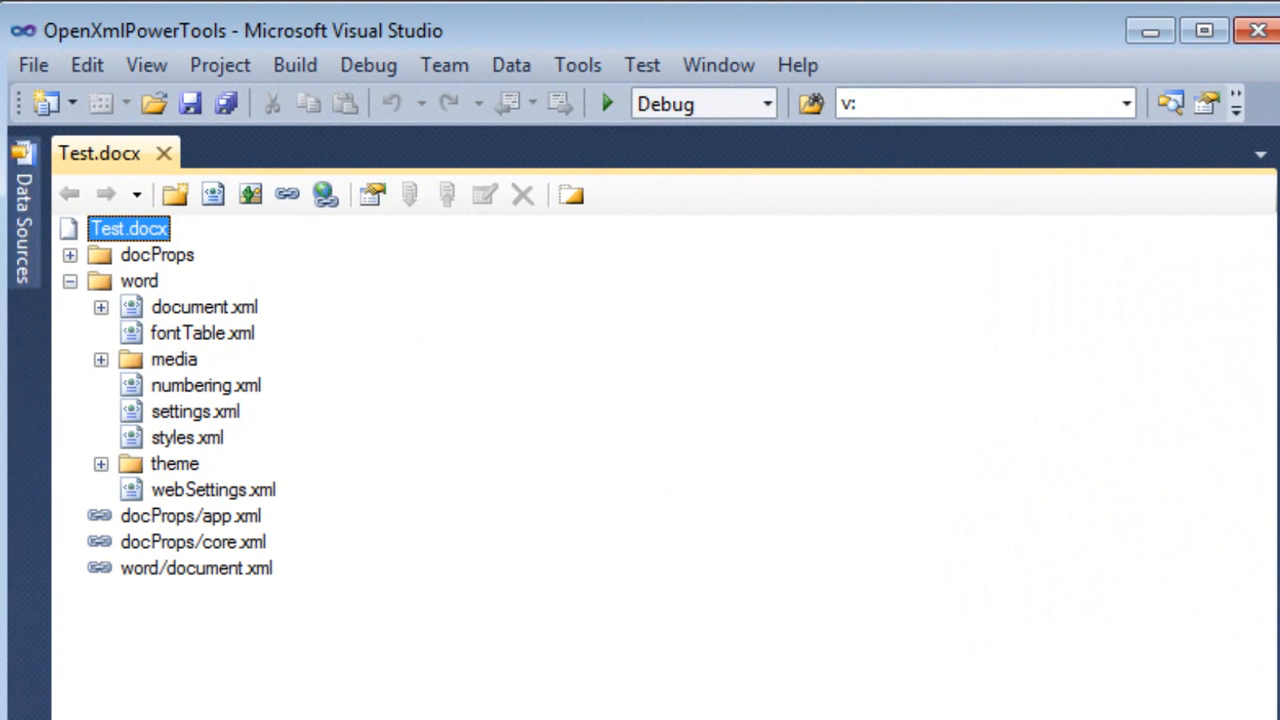
pyautogui.rightClick(206, 309)
pyautogui.click(277, 343)
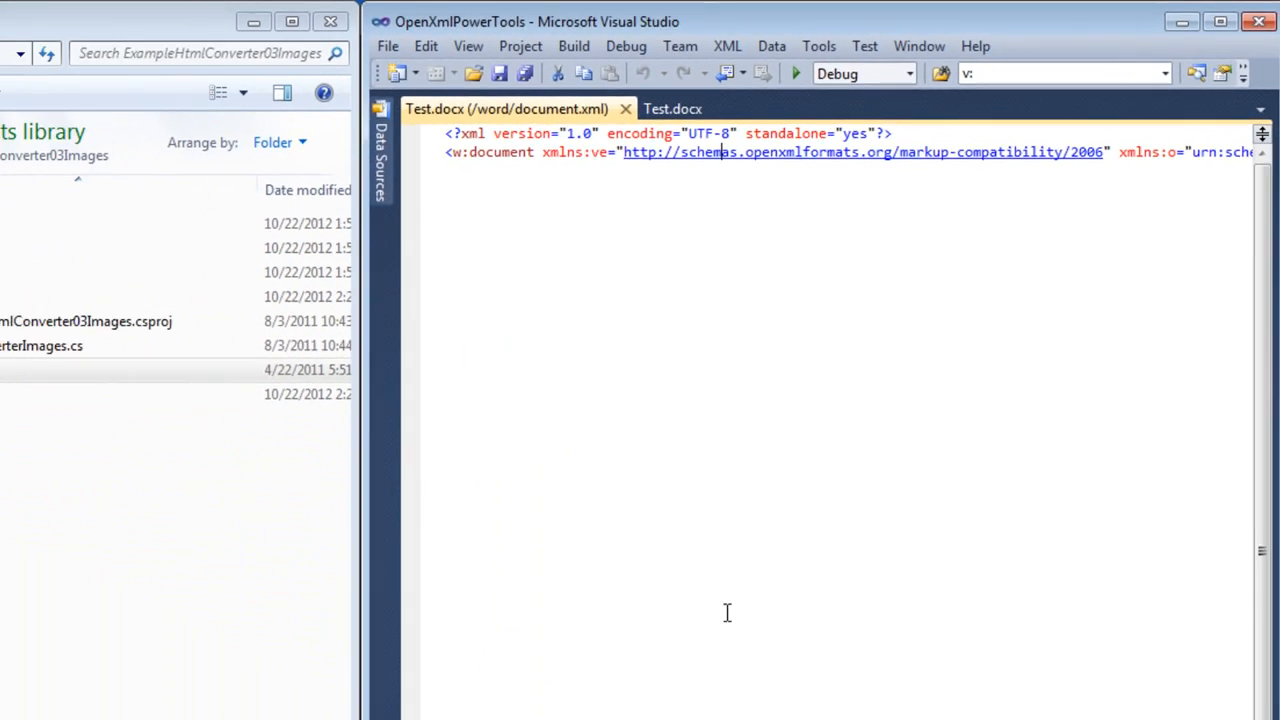
# Format document.xml with indentation so its w:p, w:hyperlink and w:tbl markup is readable
pyautogui.hotkey('ctrl', 'k')
pyautogui.hotkey('ctrl', 'd')
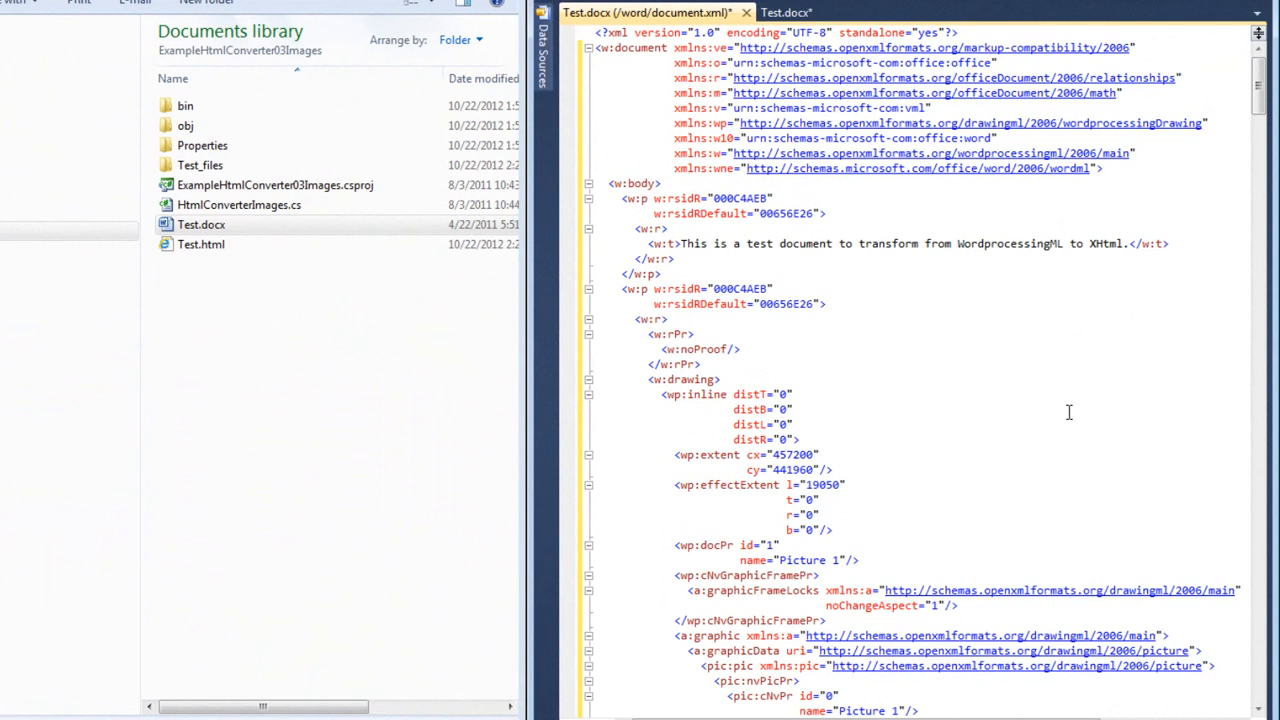
pyautogui.scroll(-1, 1068, 412)
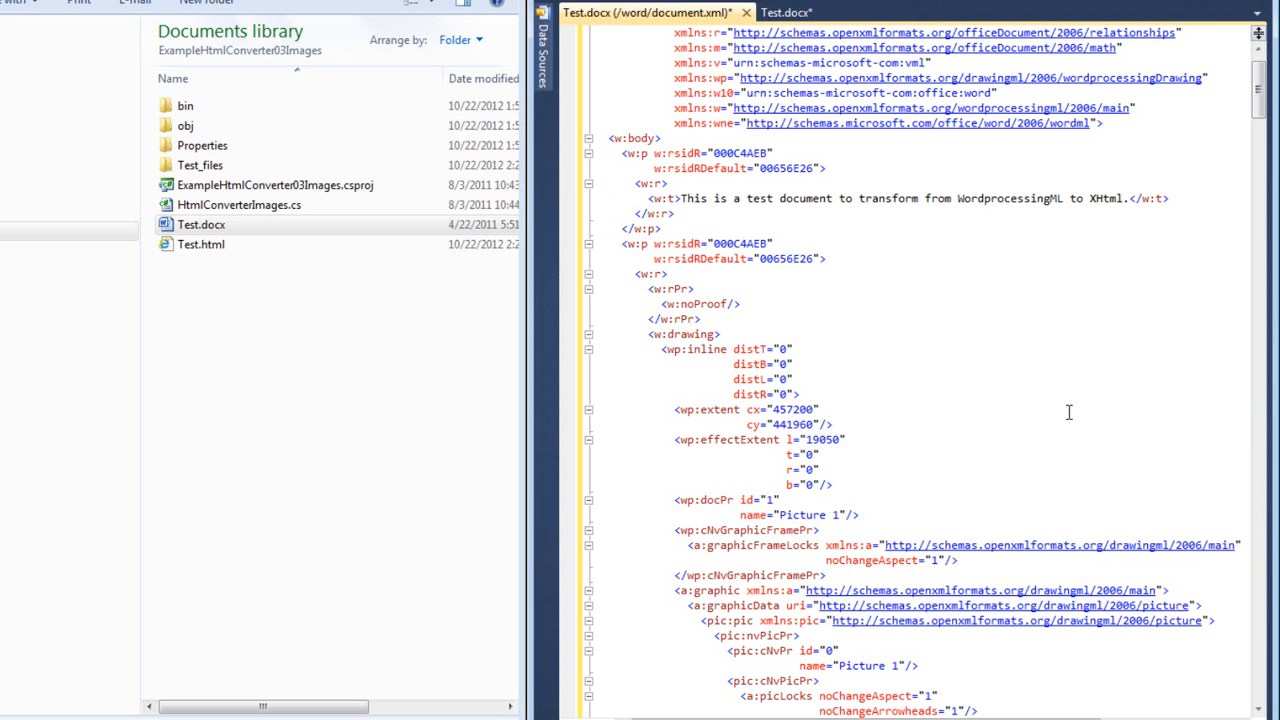
pyautogui.scroll(-1, 1068, 411)
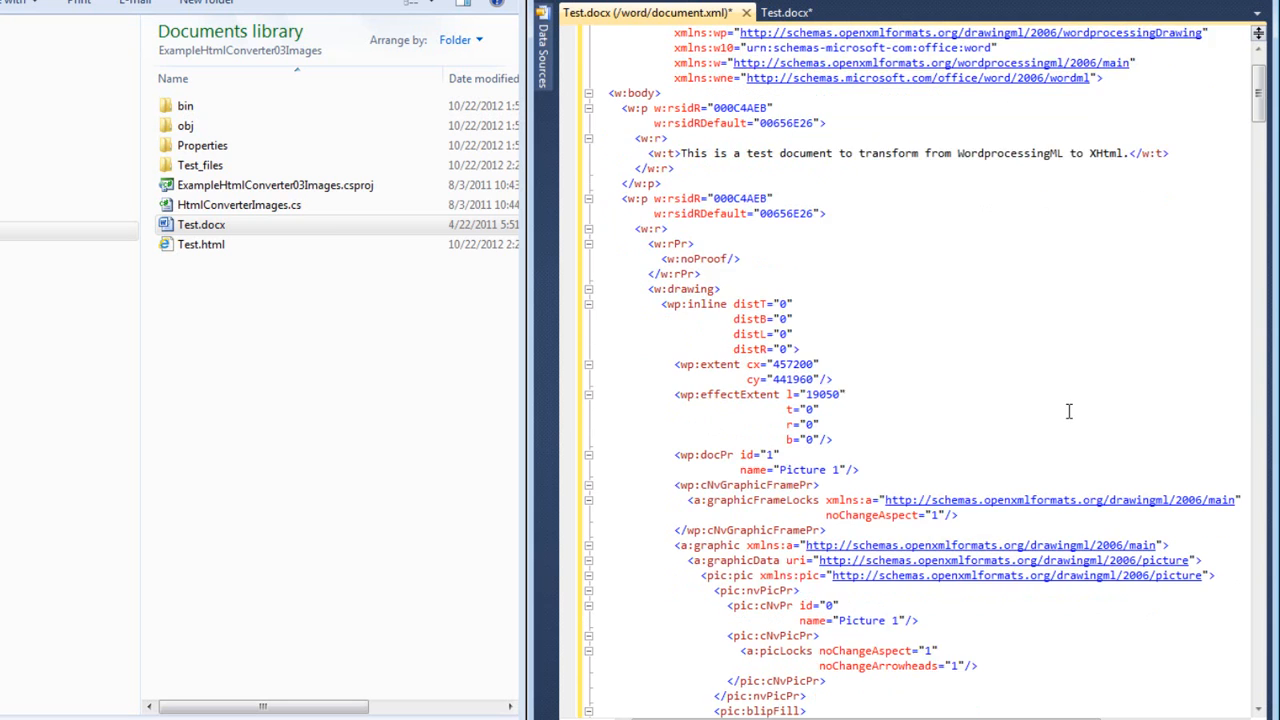
pyautogui.scroll(-1, 1068, 411)
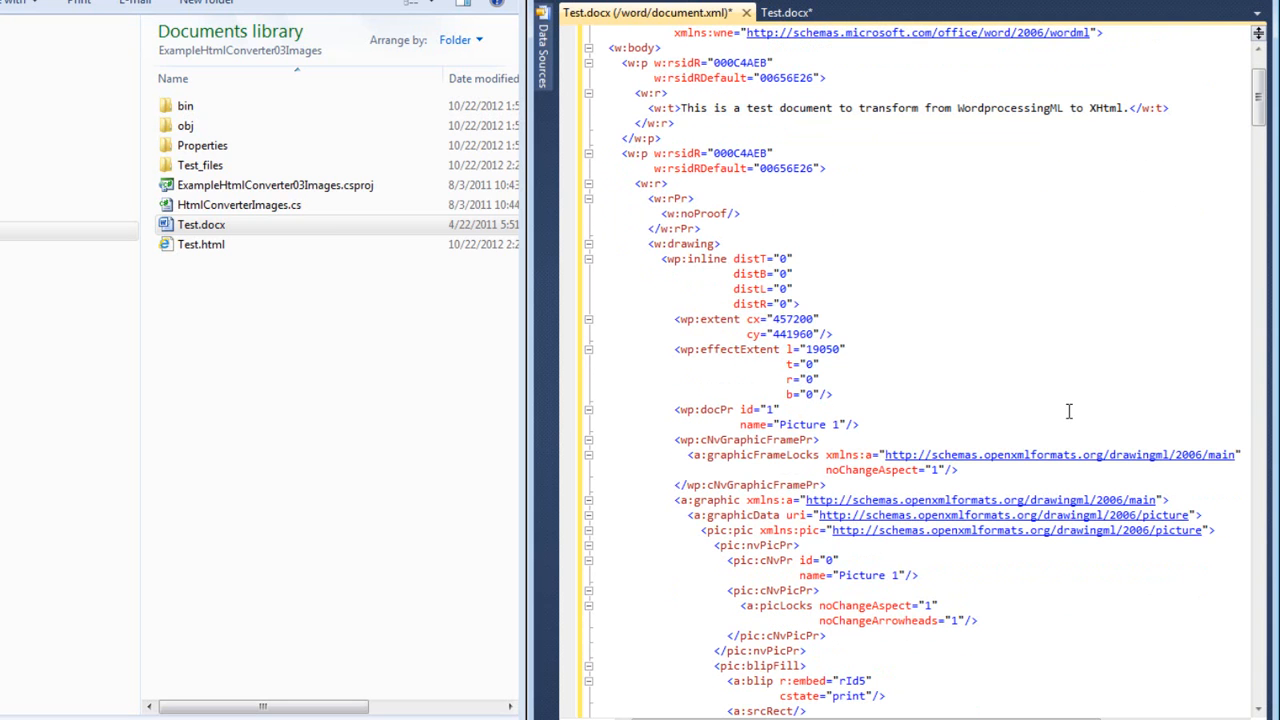
pyautogui.scroll(-1, 1068, 411)
pyautogui.scroll(-2, 1068, 411)
pyautogui.scroll(-3, 1068, 411)
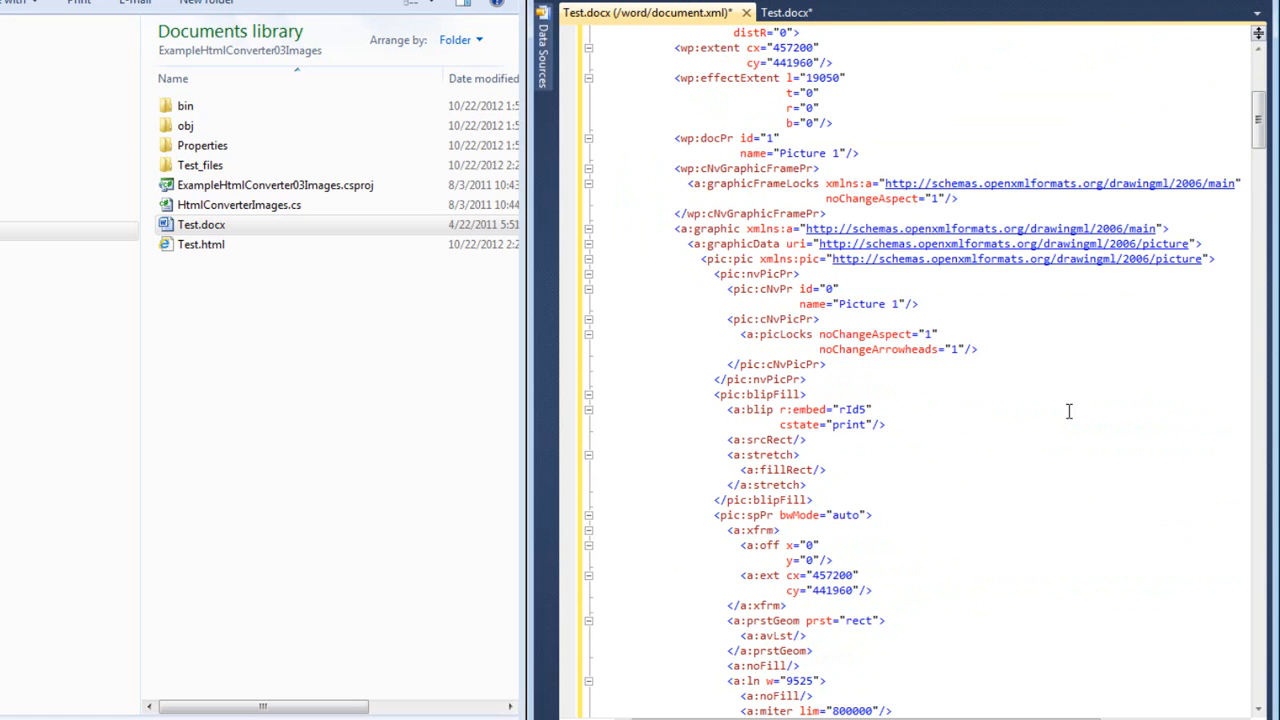
pyautogui.scroll(-5, 1068, 411)
pyautogui.scroll(-1, 1068, 411)
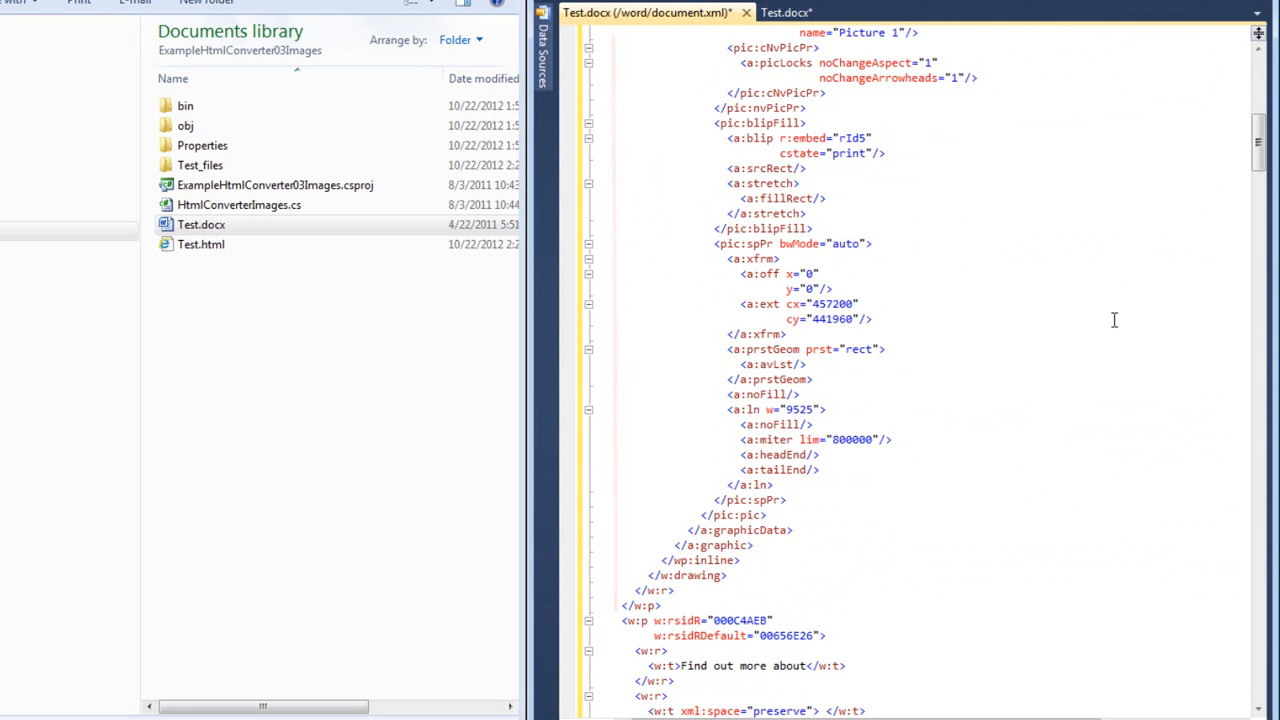
pyautogui.scroll(-3, 1113, 320)
pyautogui.scroll(-2, 1113, 320)
pyautogui.scroll(-1, 1113, 320)
pyautogui.scroll(-3, 1113, 320)
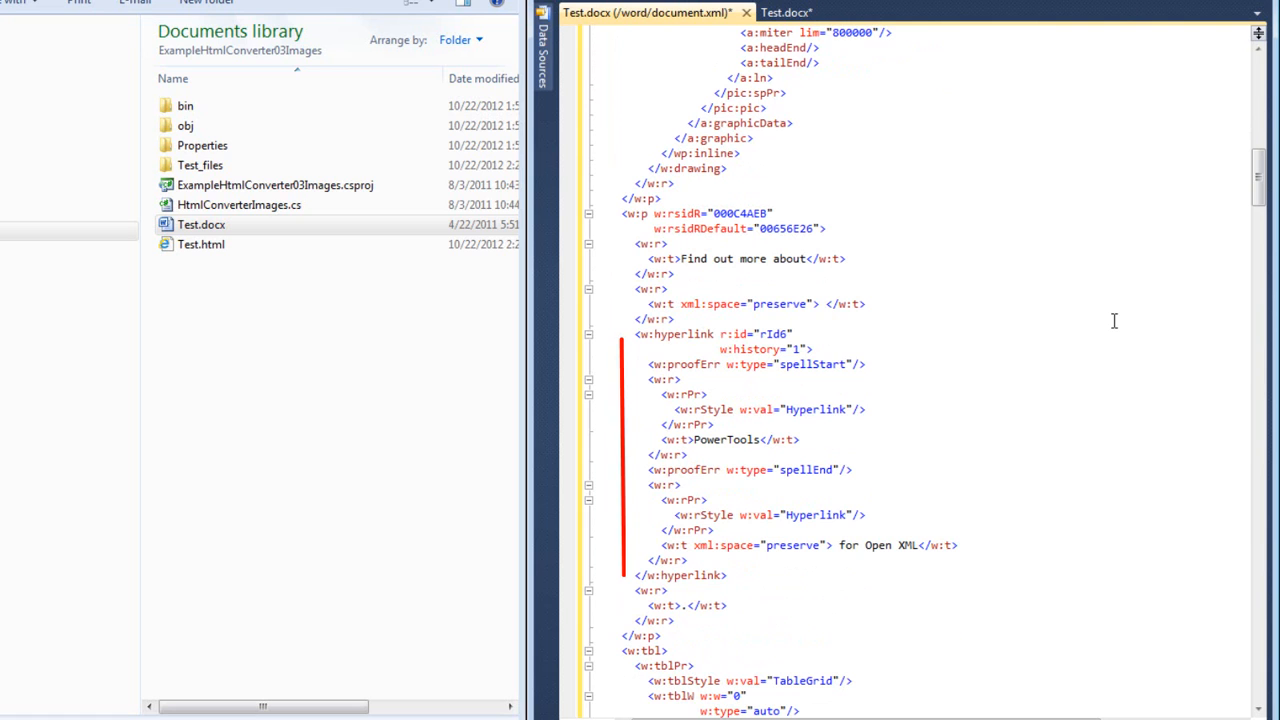
pyautogui.scroll(-7, 1113, 320)
pyautogui.scroll(-2, 1113, 320)
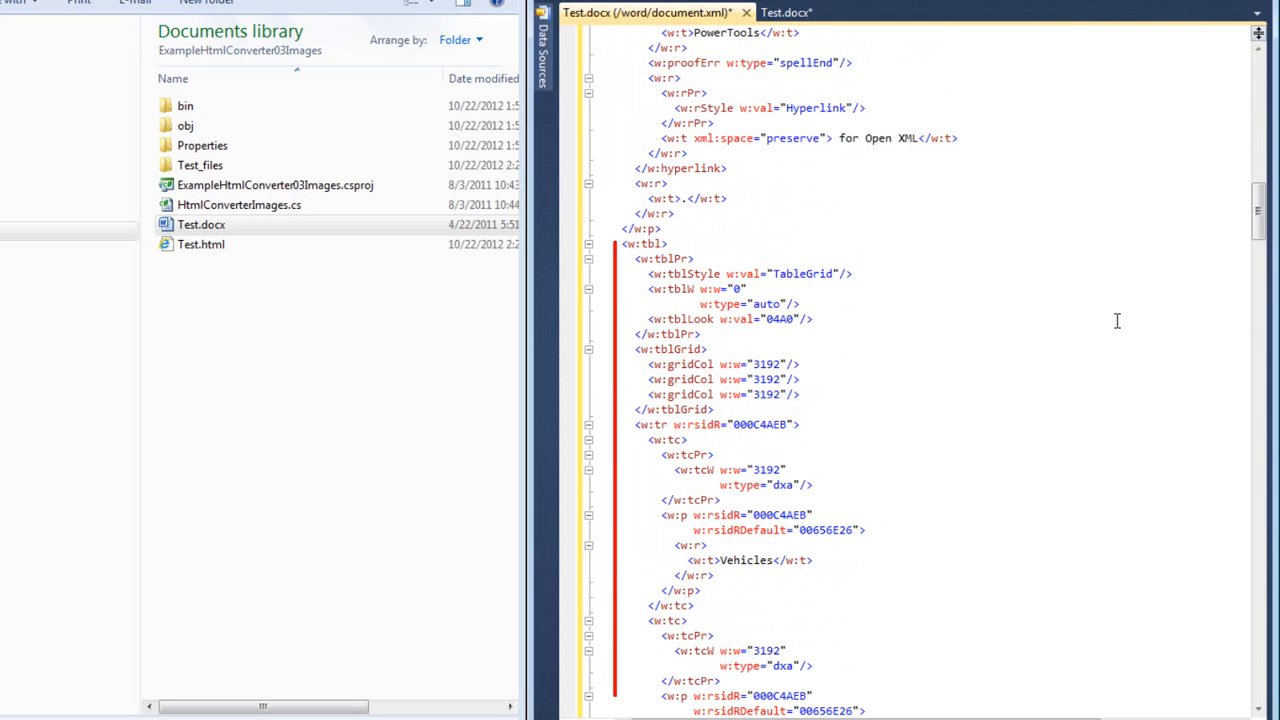
pyautogui.scroll(-2, 1117, 320)
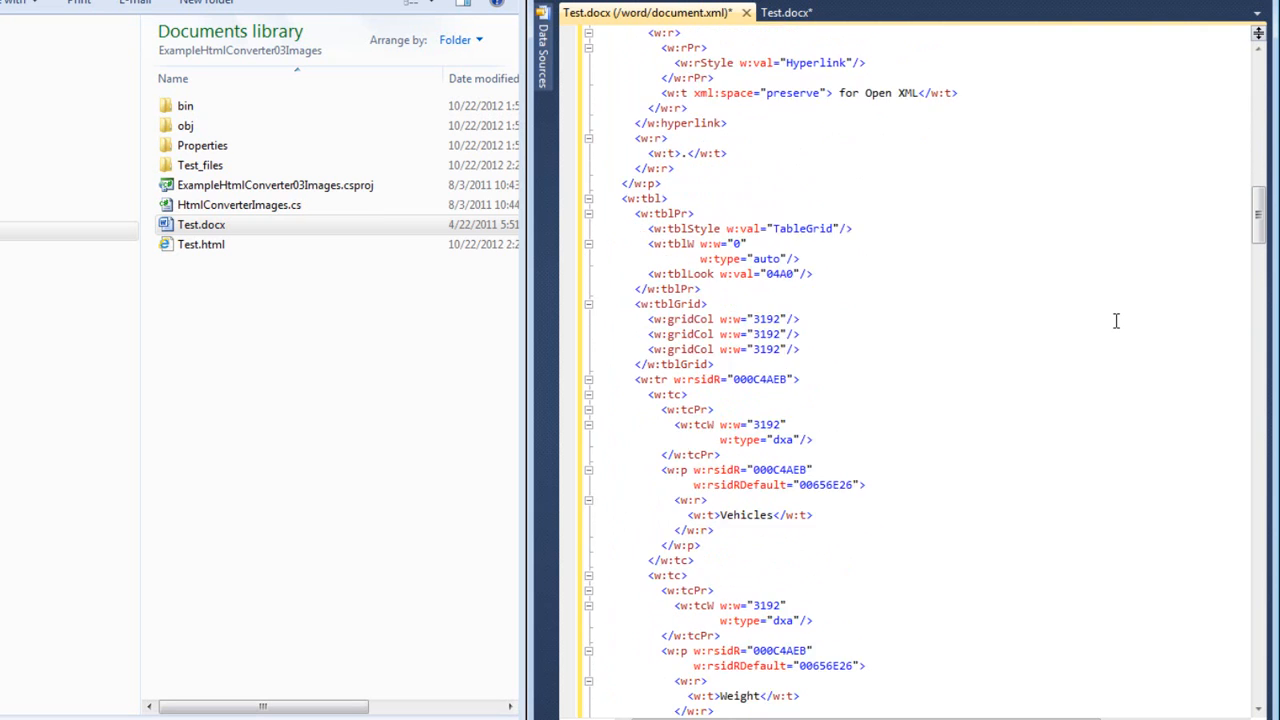
pyautogui.scroll(-6, 1117, 320)
pyautogui.scroll(-12, 1117, 320)
pyautogui.scroll(-6, 1116, 320)
pyautogui.scroll(-10, 1117, 320)
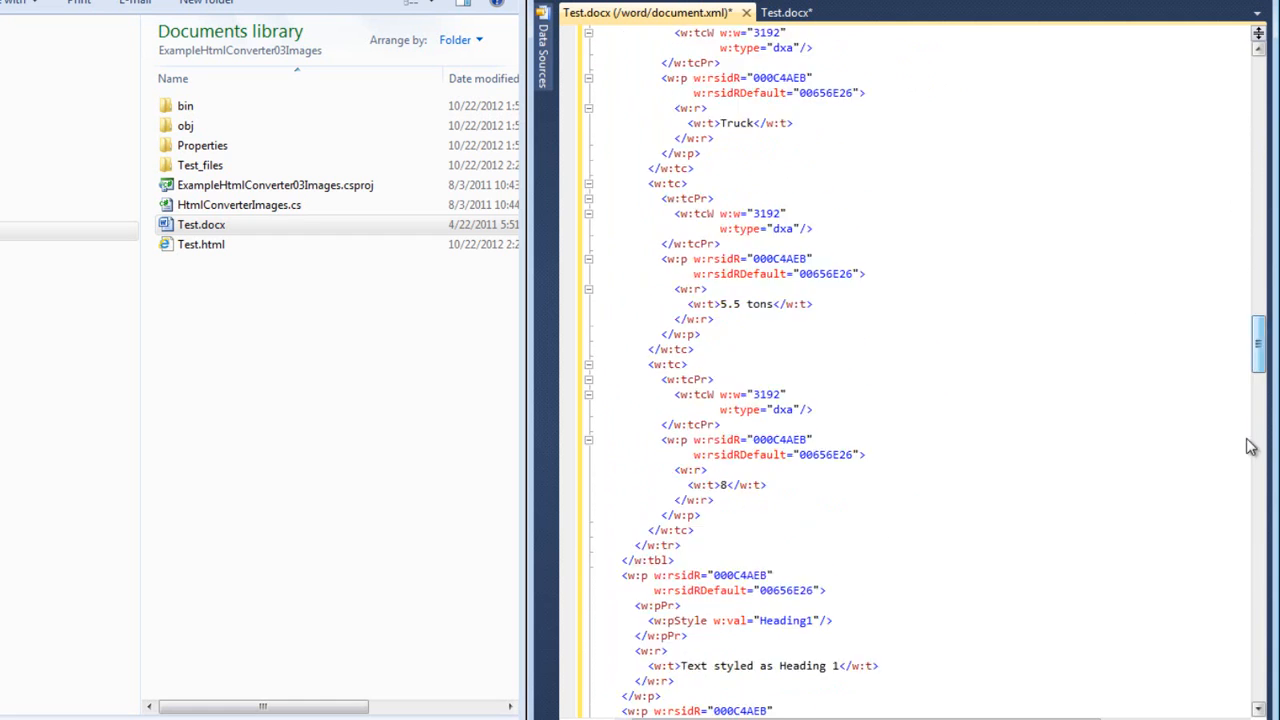
pyautogui.scroll(-15, 1249, 443)
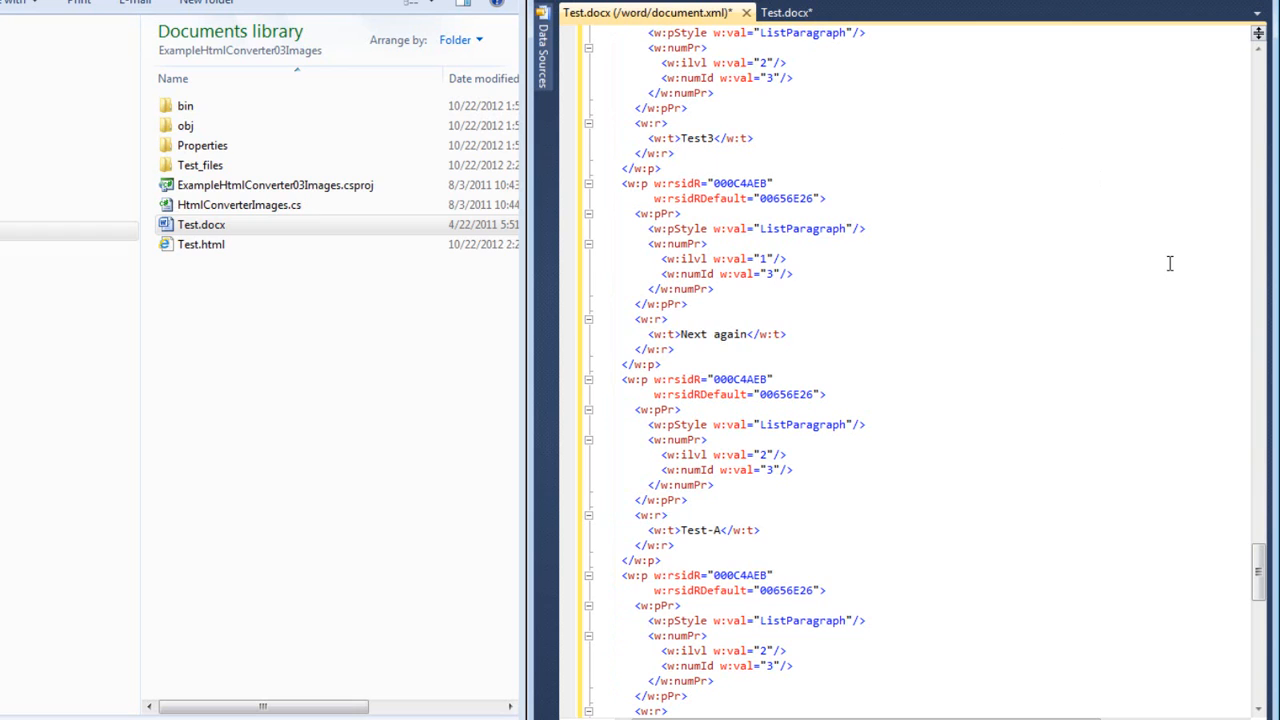
# Open Test.html from the project folder in the editor and page down to the end of its markup
pyautogui.click(243, 411)
pyautogui.moveTo(185, 244); pyautogui.dragTo(878, 242)
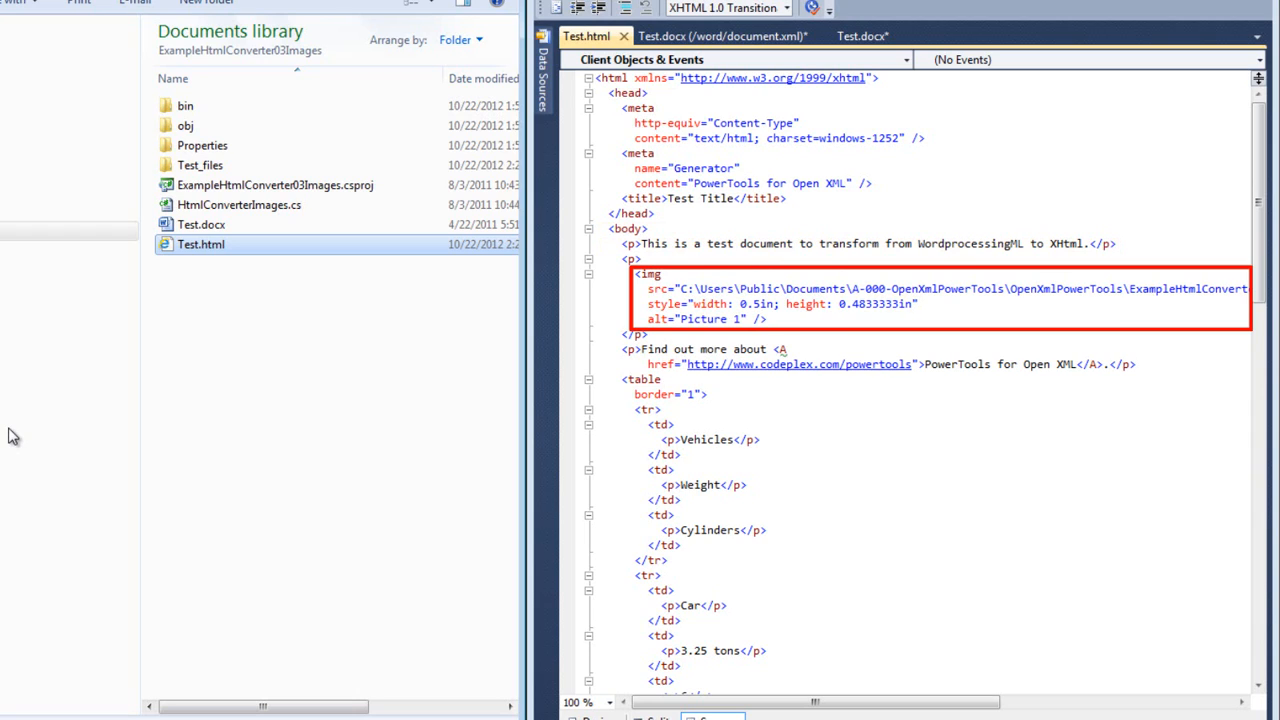
pyautogui.click(1258, 688)
pyautogui.scroll(-1, 1258, 690)
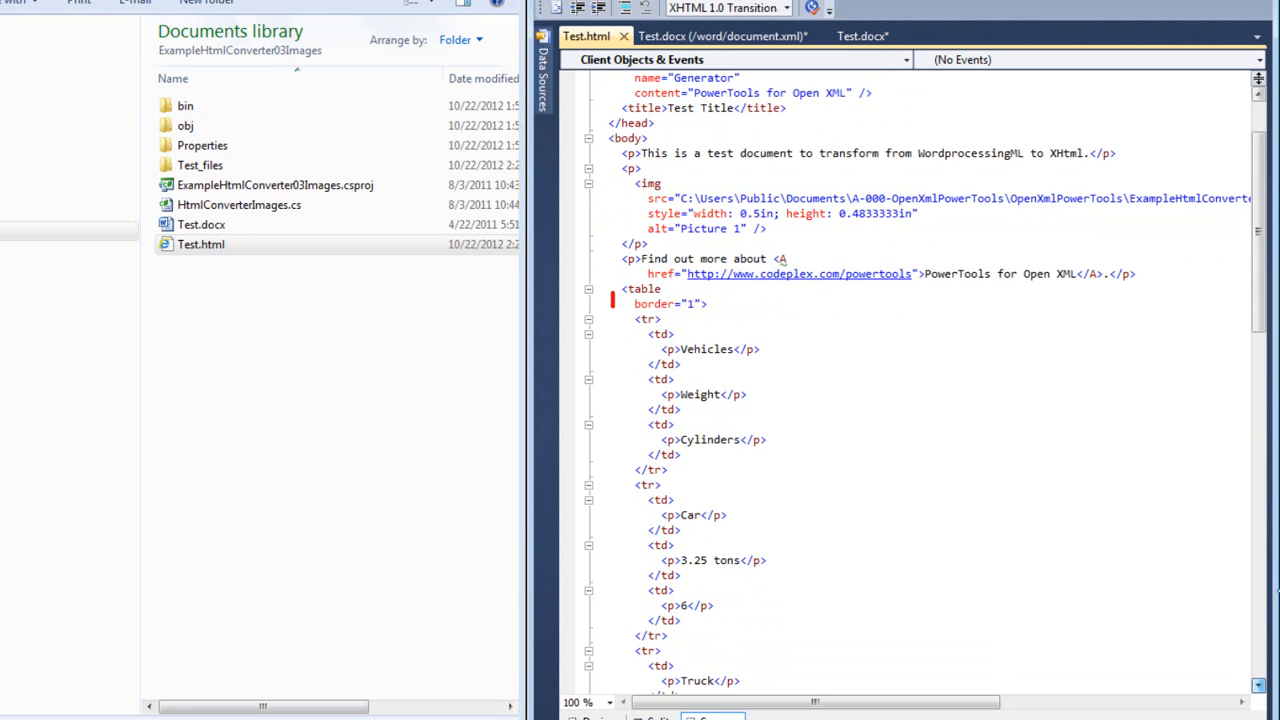
pyautogui.click(1260, 362)
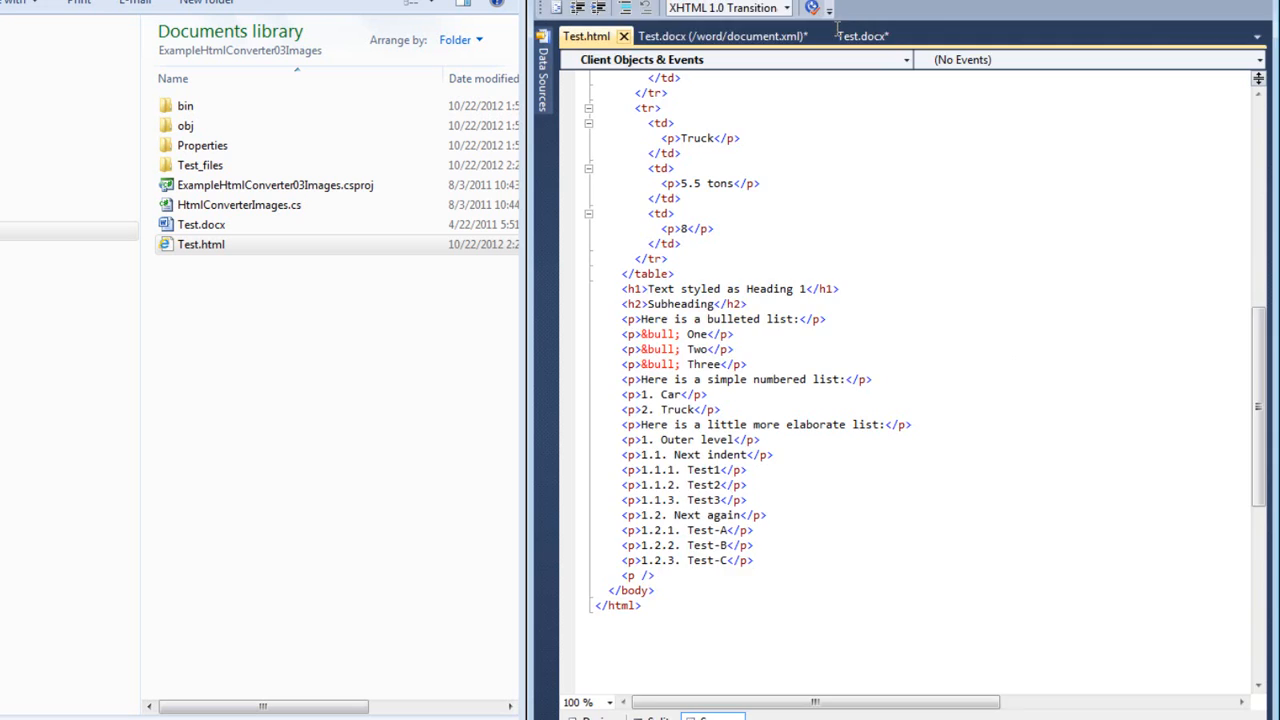
# Close the Test.html and document.xml tabs and close Word
pyautogui.click(623, 36)
pyautogui.click(746, 13)
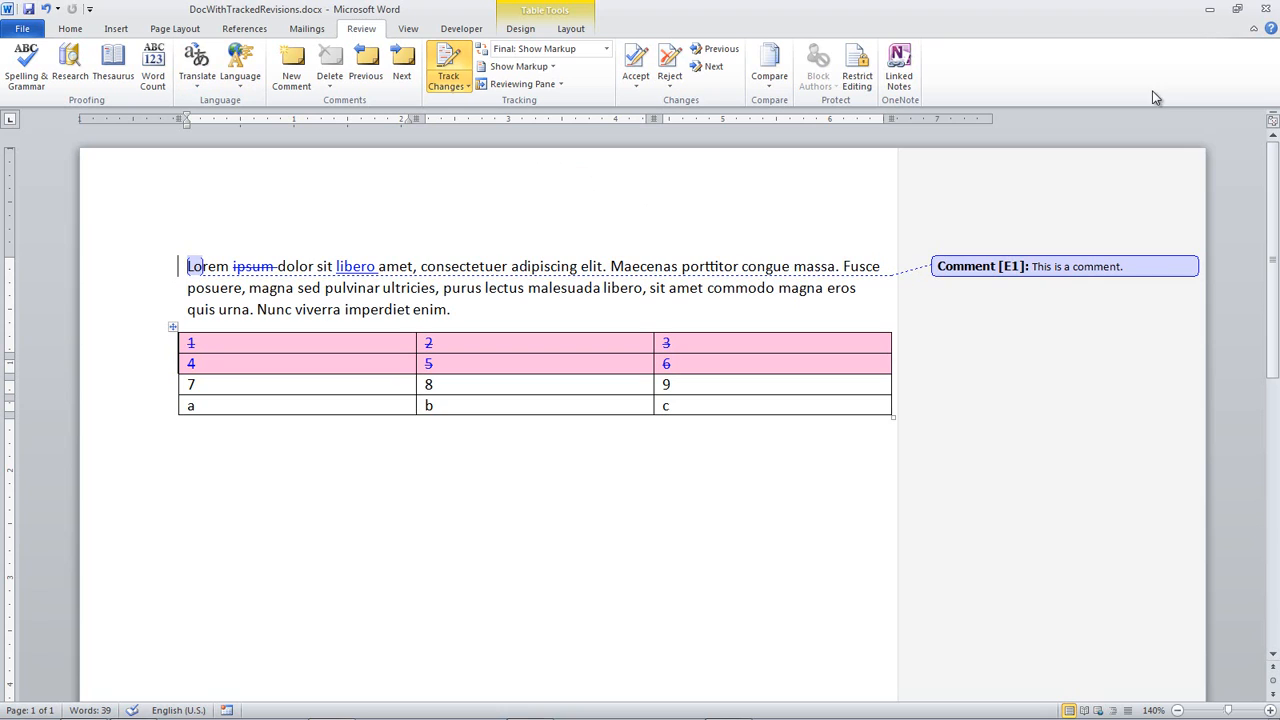
pyautogui.click(1265, 9)
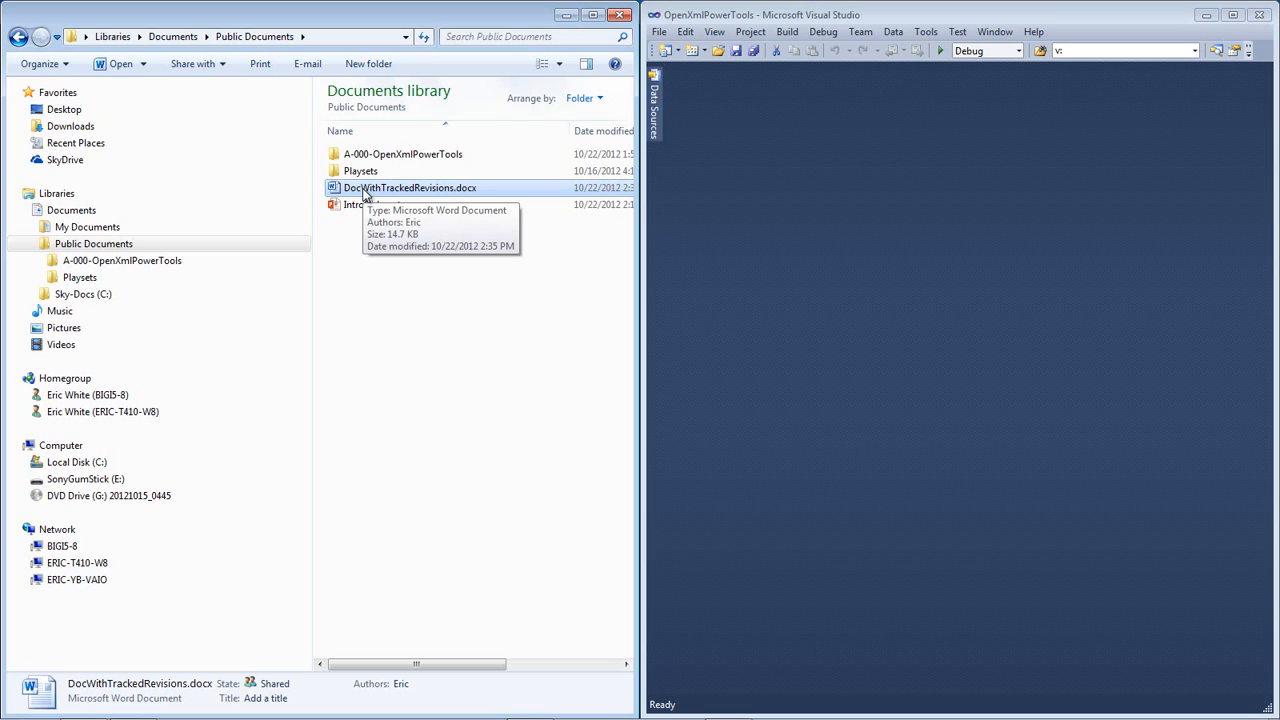
# Open DocWithTrackedRevisions.docx as a package in Visual Studio and expand its word folder
pyautogui.moveTo(365, 195); pyautogui.dragTo(737, 223)
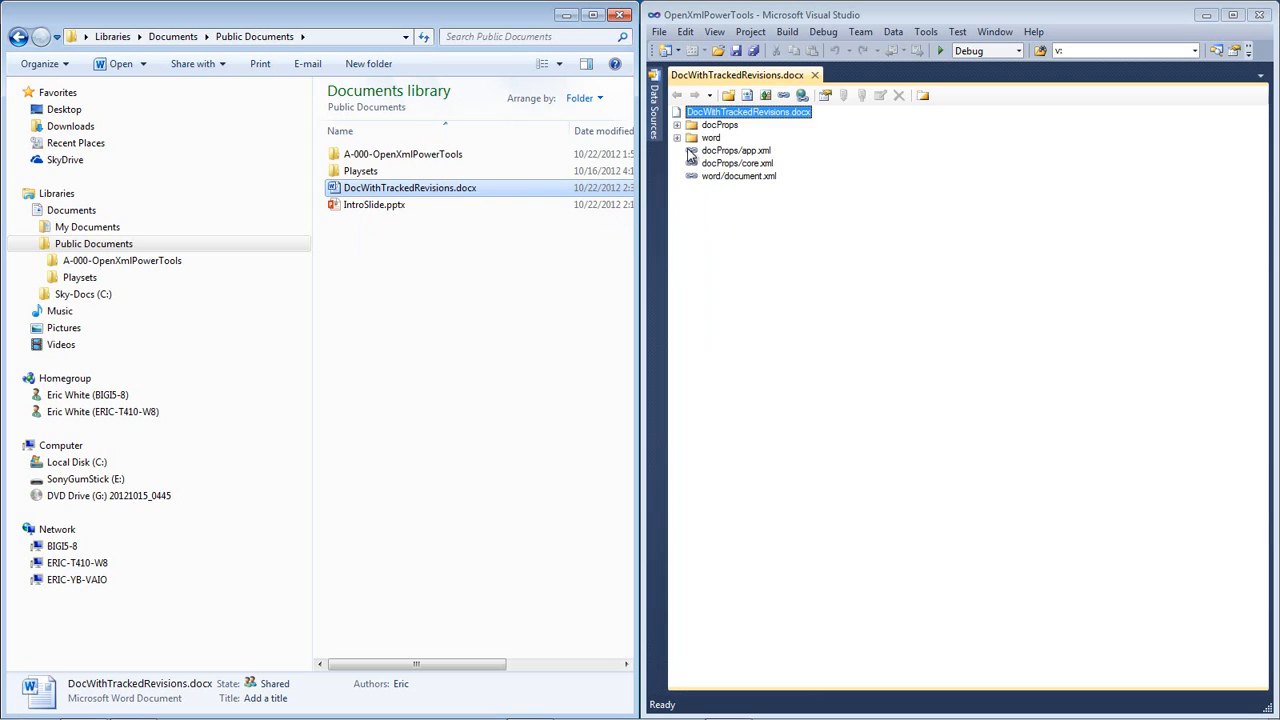
pyautogui.click(677, 137)
# Open word/document.xml of the tracked-revisions package and format it to review its w:del and w:ins markup
pyautogui.rightClick(738, 164)
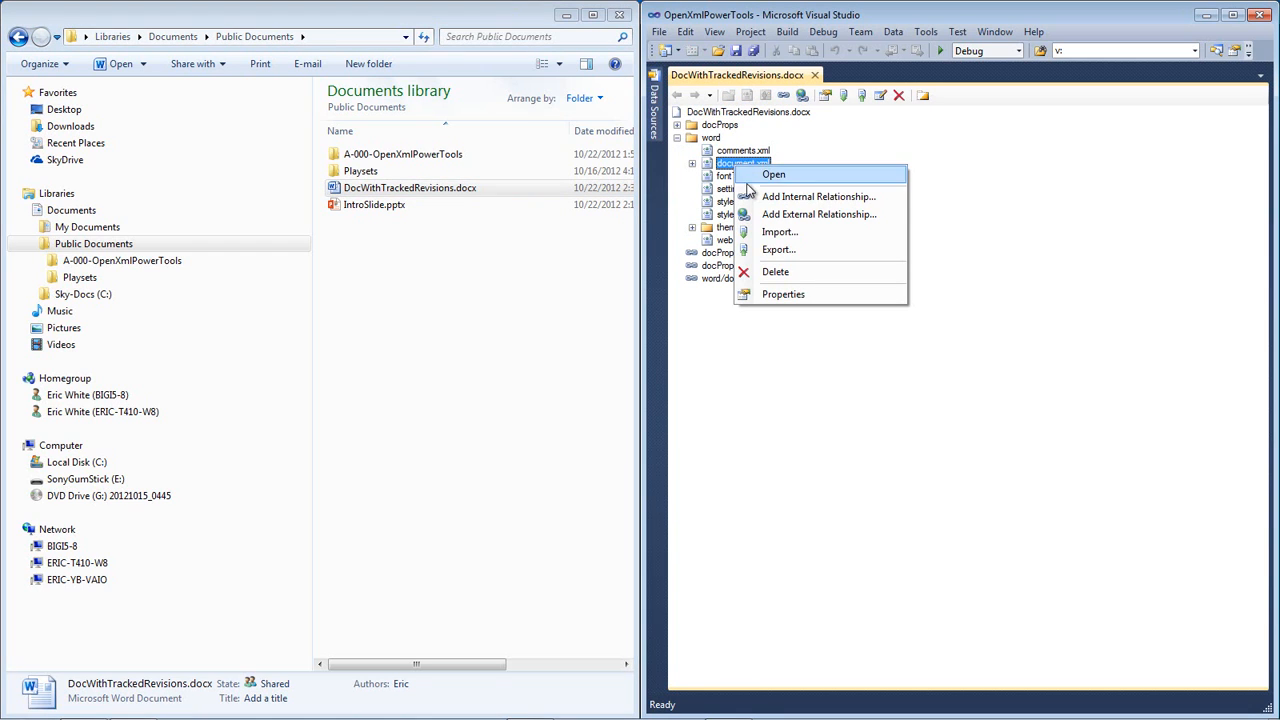
pyautogui.click(752, 175)
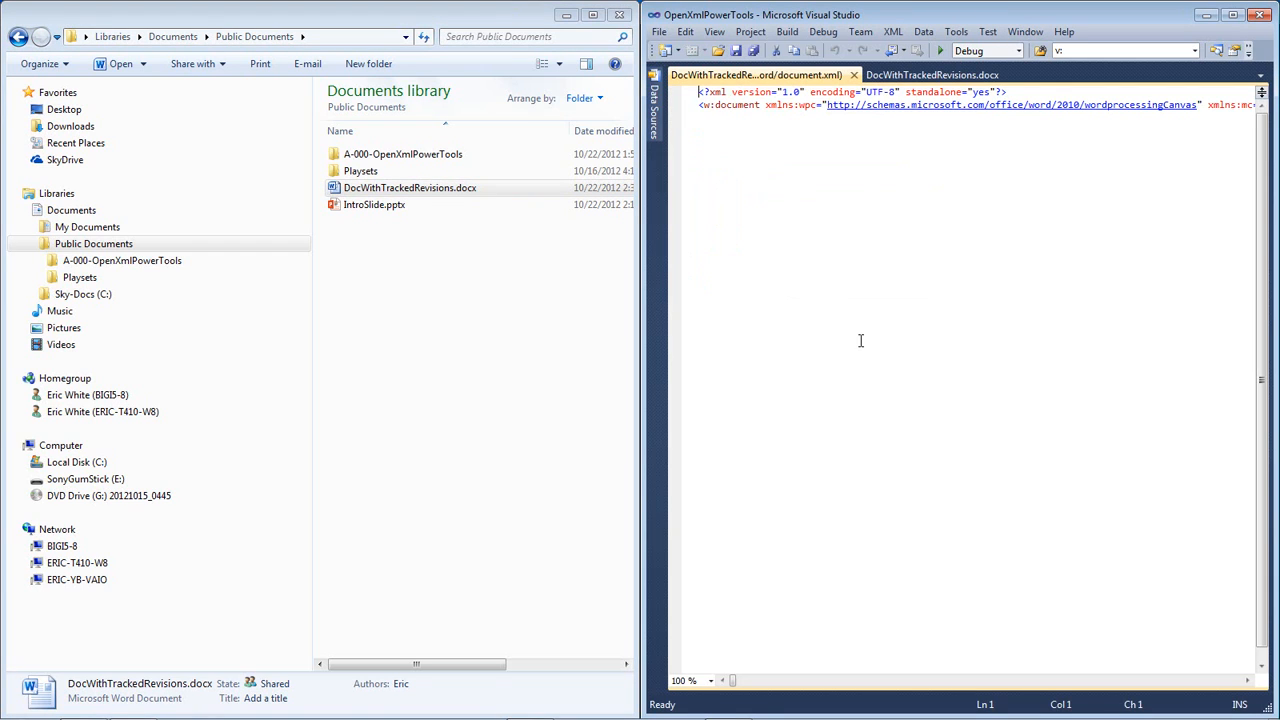
pyautogui.hotkey('ctrl', 'k')
pyautogui.hotkey('ctrl', 'd')
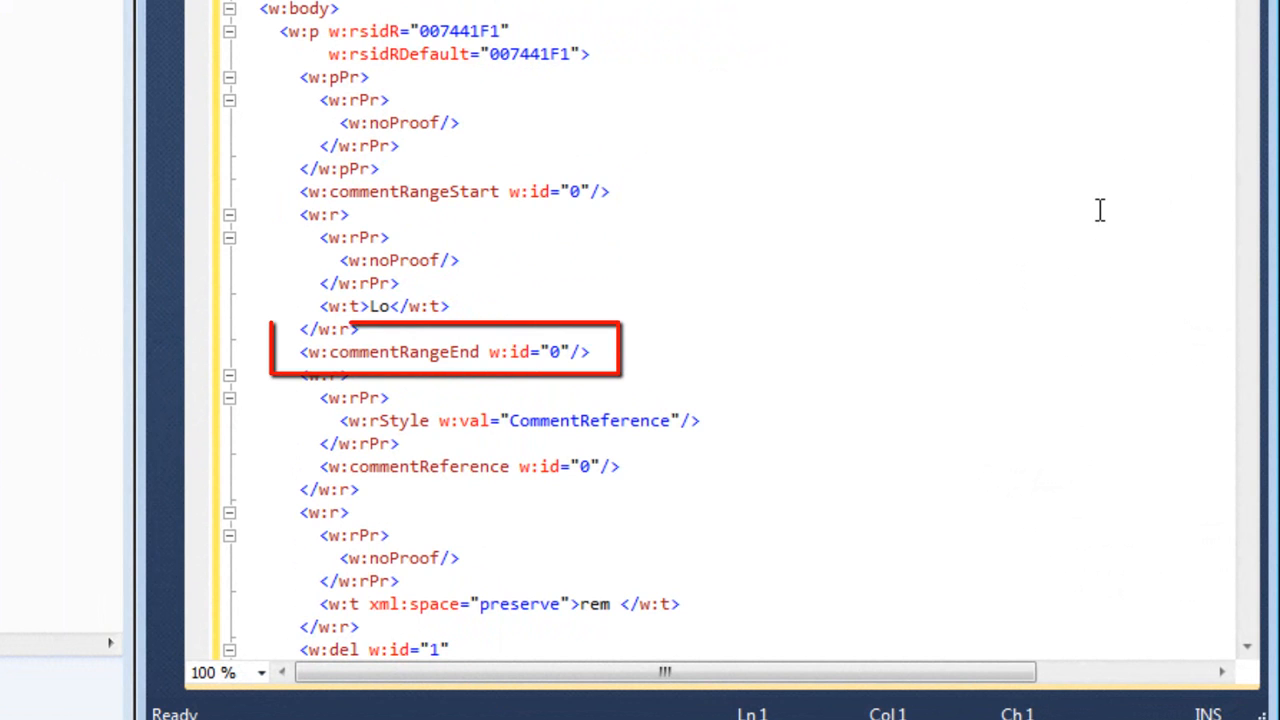
pyautogui.scroll(-2, 1100, 209)
pyautogui.scroll(-3, 1100, 209)
pyautogui.scroll(-3, 1100, 209)
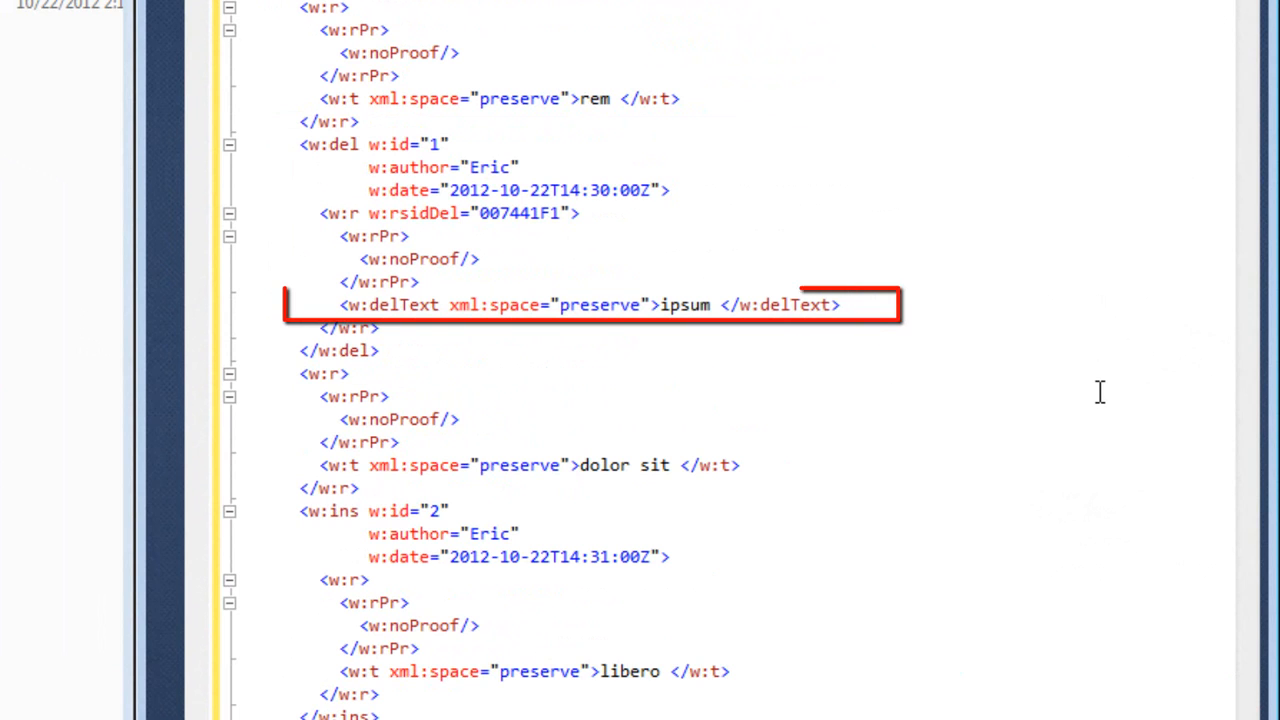
pyautogui.scroll(-2, 1100, 391)
pyautogui.scroll(-2, 1100, 391)
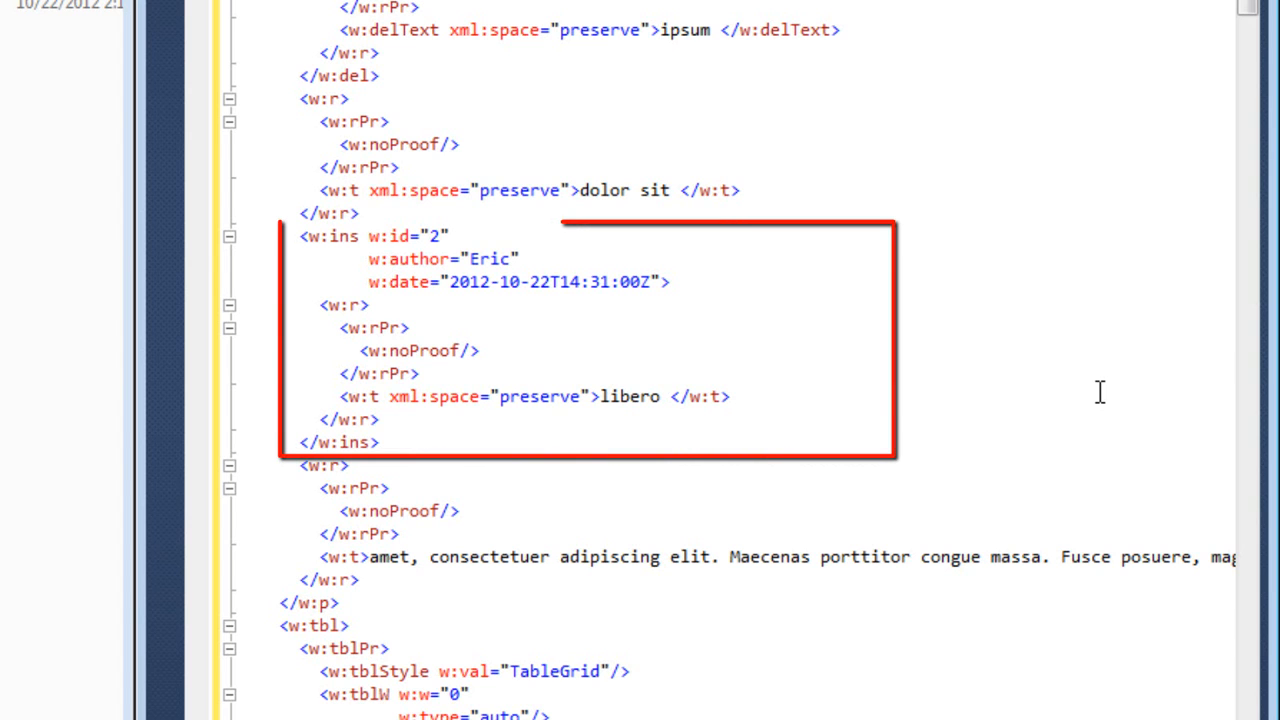
pyautogui.scroll(-3, 1098, 334)
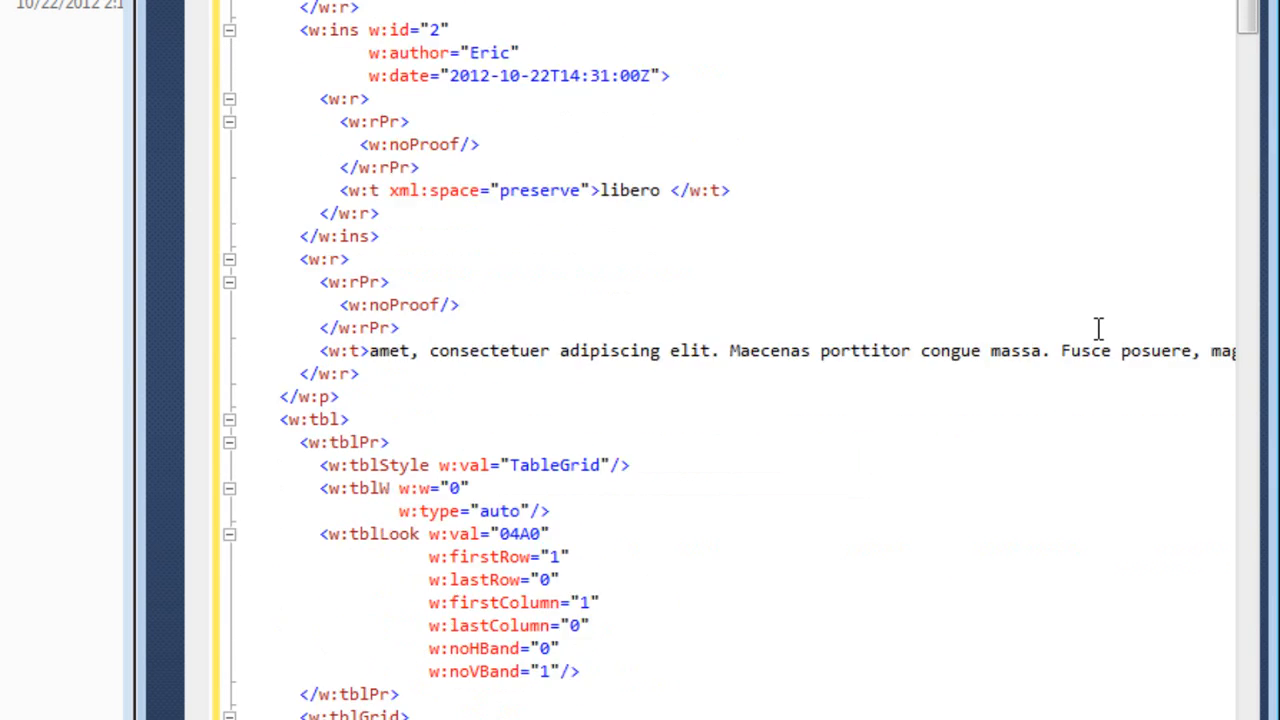
pyautogui.scroll(-1, 1098, 332)
pyautogui.scroll(-4, 1098, 330)
pyautogui.scroll(-3, 1098, 329)
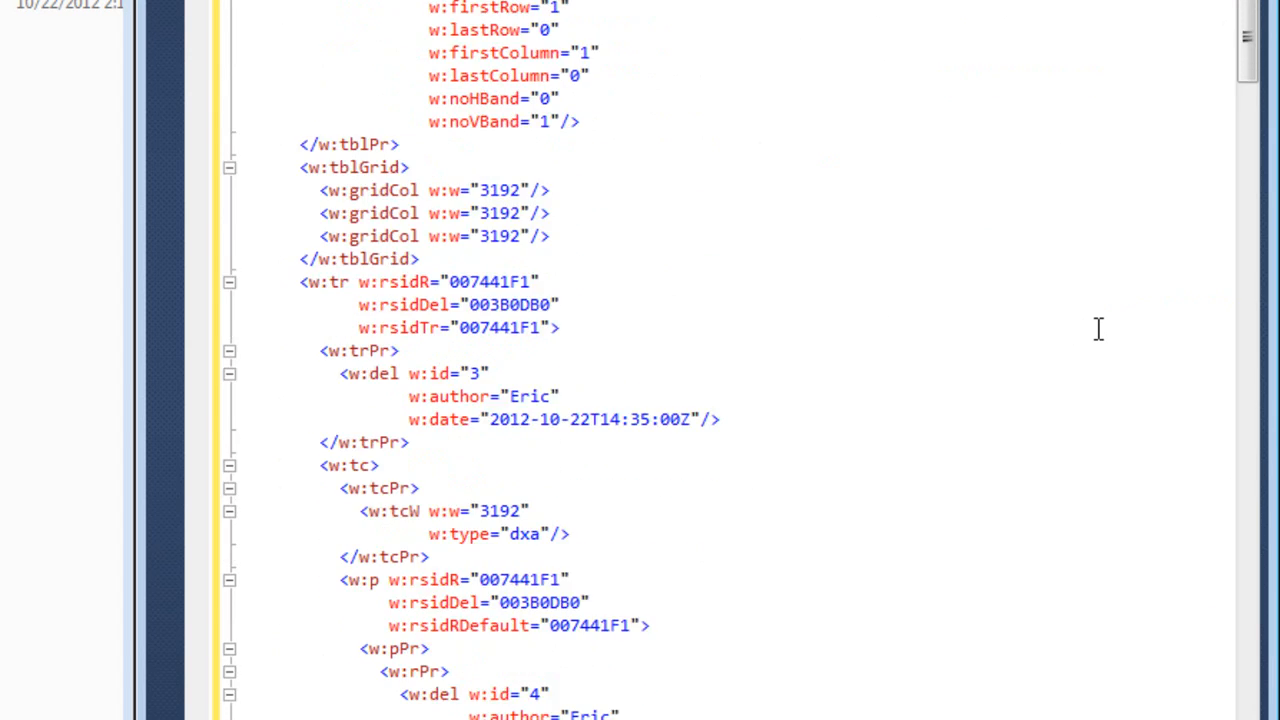
pyautogui.scroll(-3, 1098, 329)
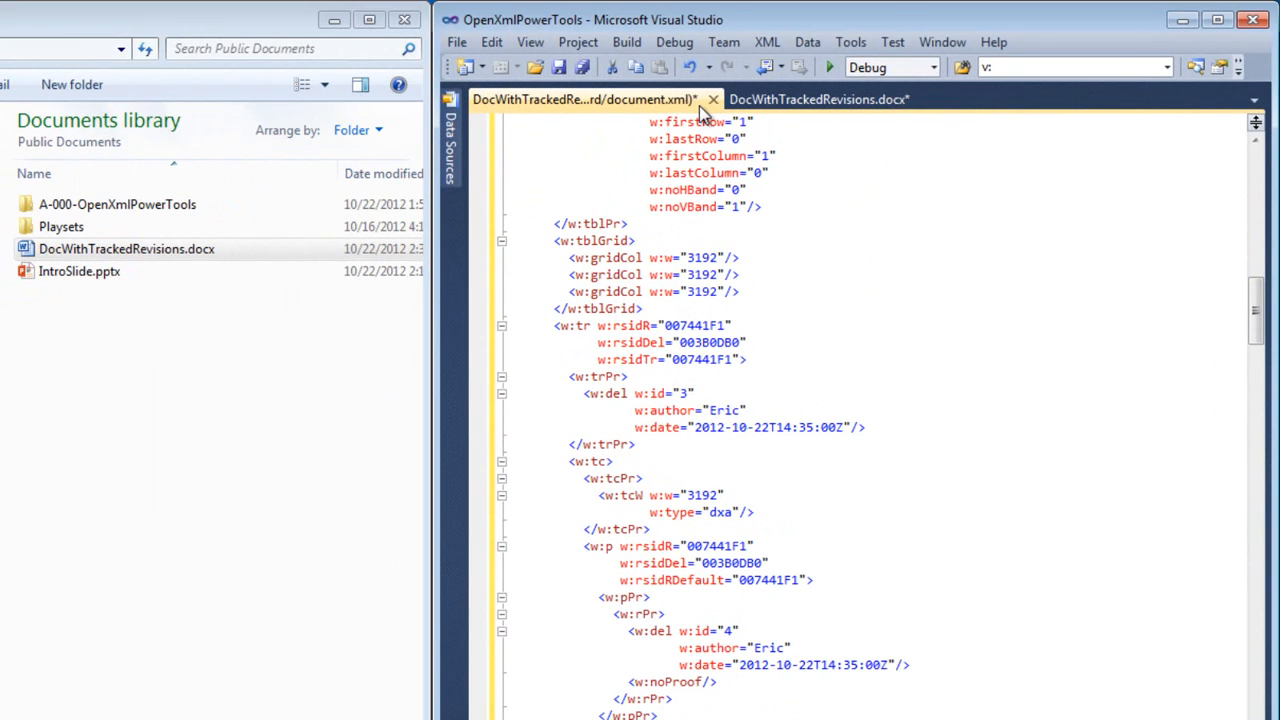
# Close the document.xml editor and the docx package without saving
pyautogui.click(711, 100)
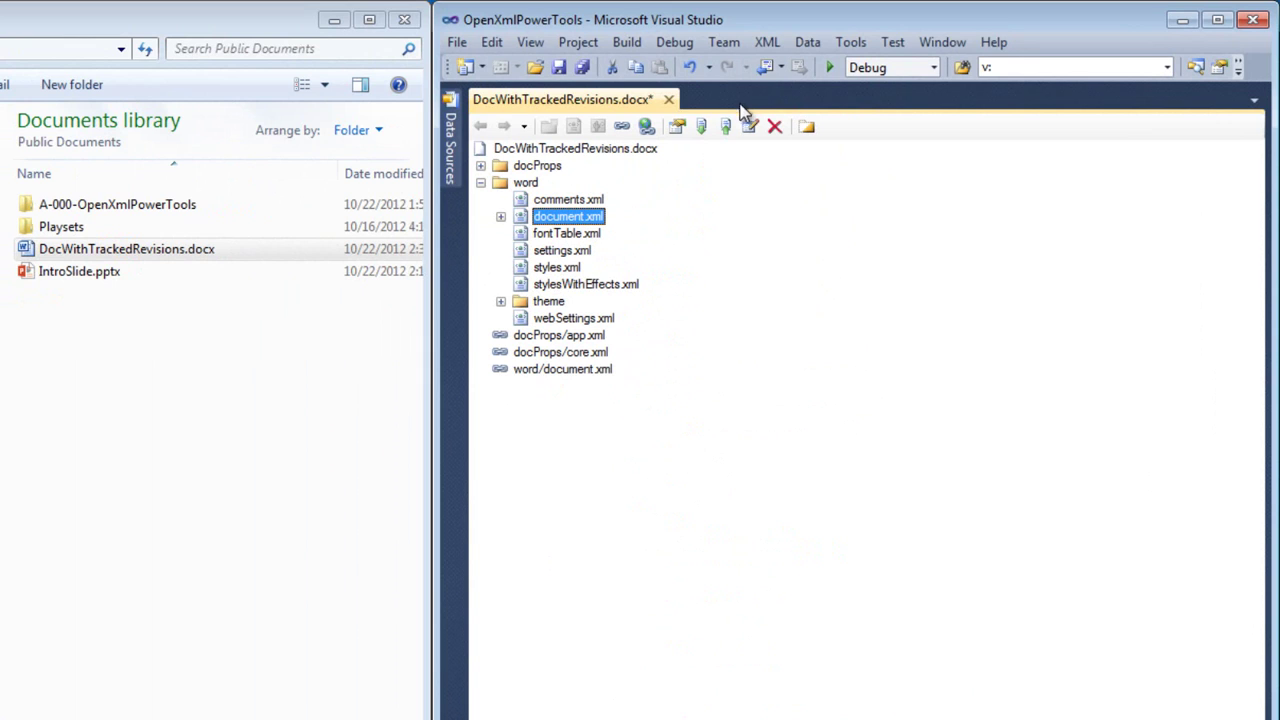
pyautogui.click(669, 100)
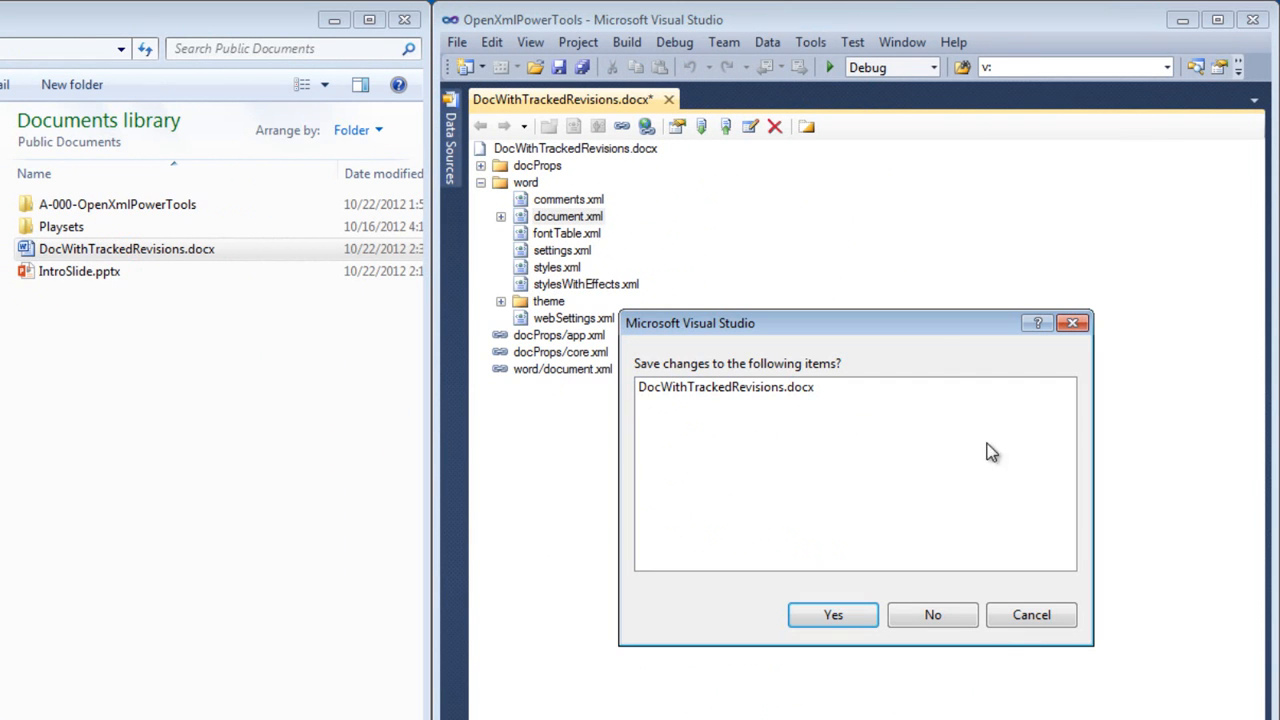
pyautogui.click(921, 618)
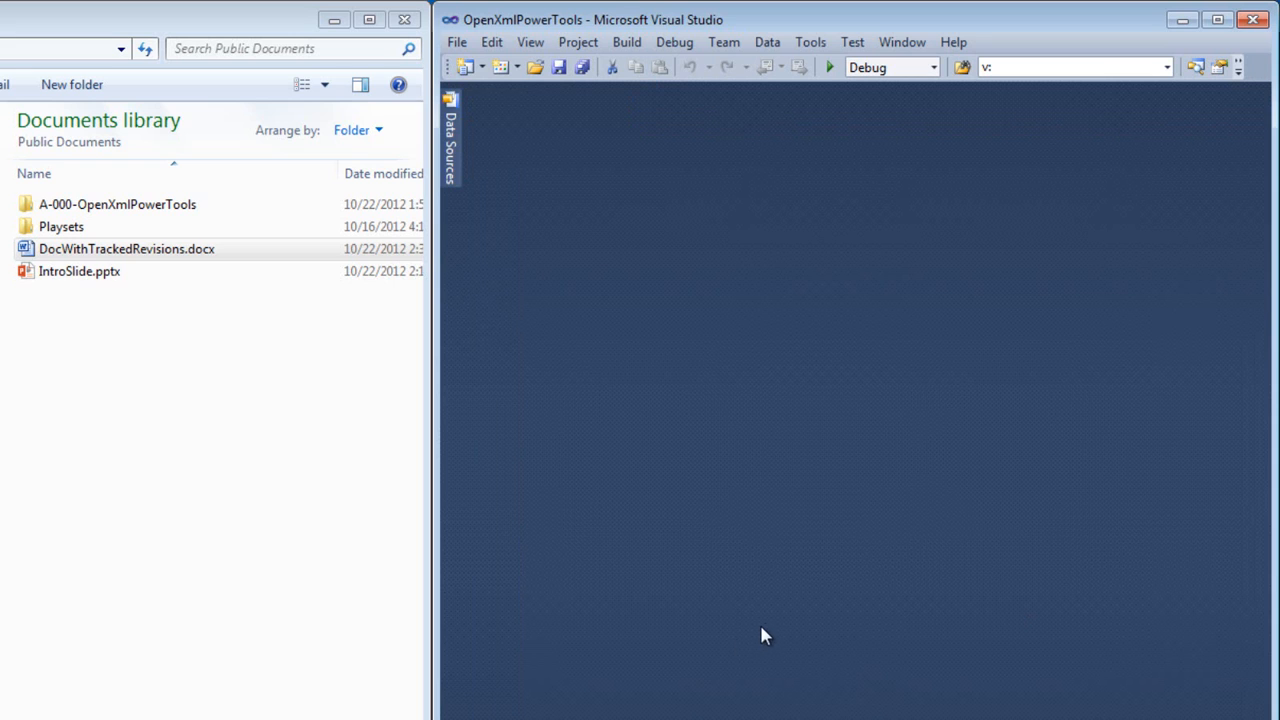
# Show Solution Explorer and set ExampleMarkupSimplifier01WinFormApp as the startup project
pyautogui.click(530, 42)
pyautogui.click(565, 66)
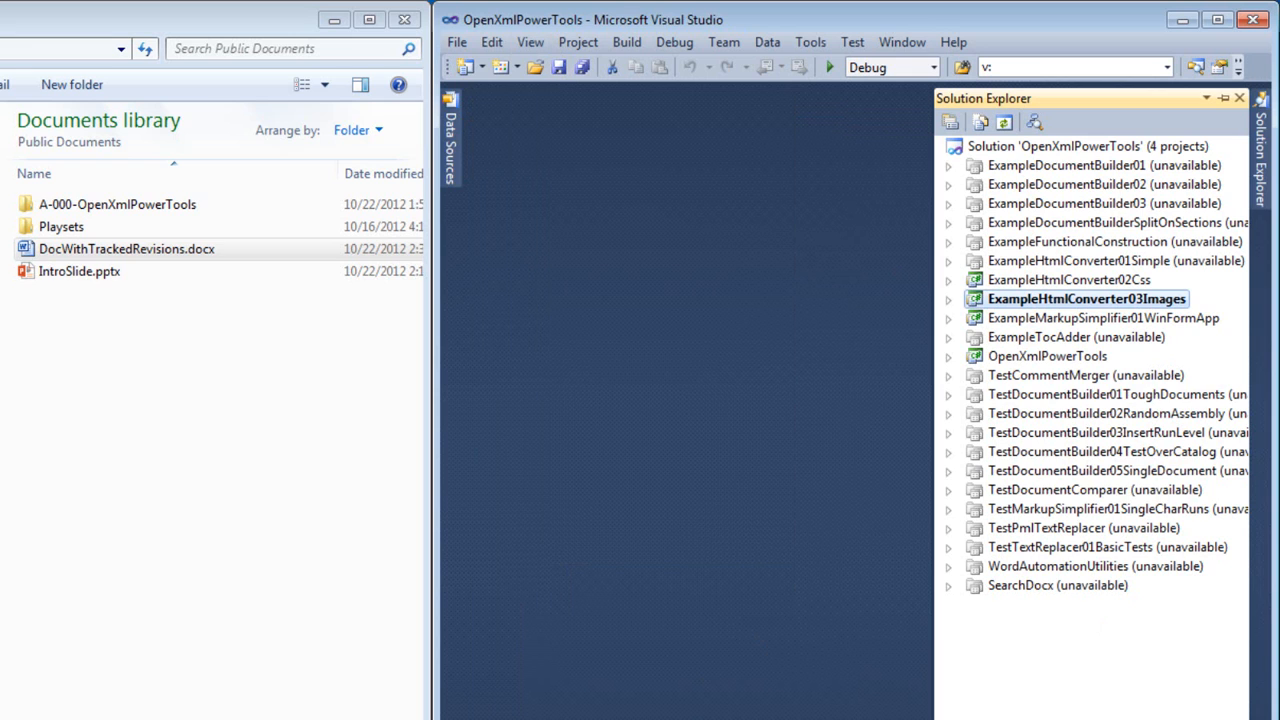
pyautogui.click(1062, 322)
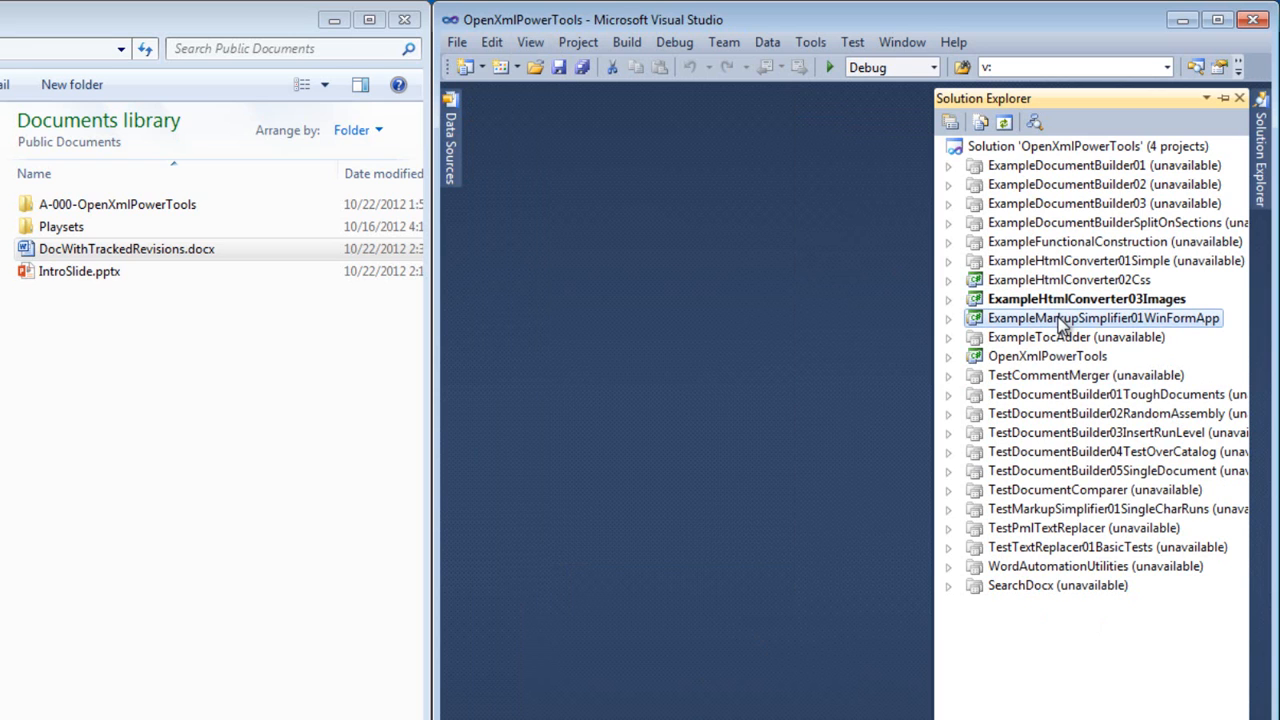
pyautogui.rightClick(1062, 322)
pyautogui.click(867, 579)
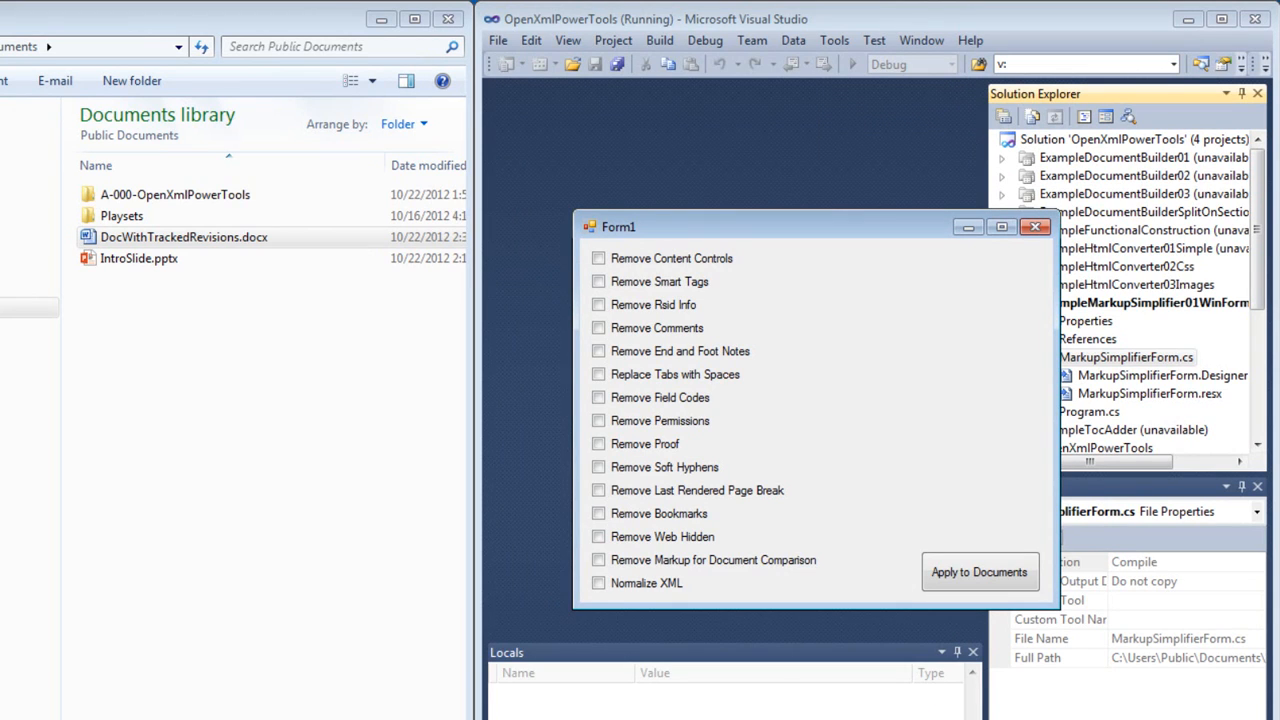
# Enable Remove Comments, Rsid Info, Proof and Last Rendered Page Break in the simplifier form
pyautogui.click(599, 329)
pyautogui.click(599, 305)
pyautogui.click(598, 444)
pyautogui.click(599, 490)
# Apply the simplifications to DocWithTrackedRevisions.docx, then close Form1 to stop debugging
pyautogui.click(981, 573)
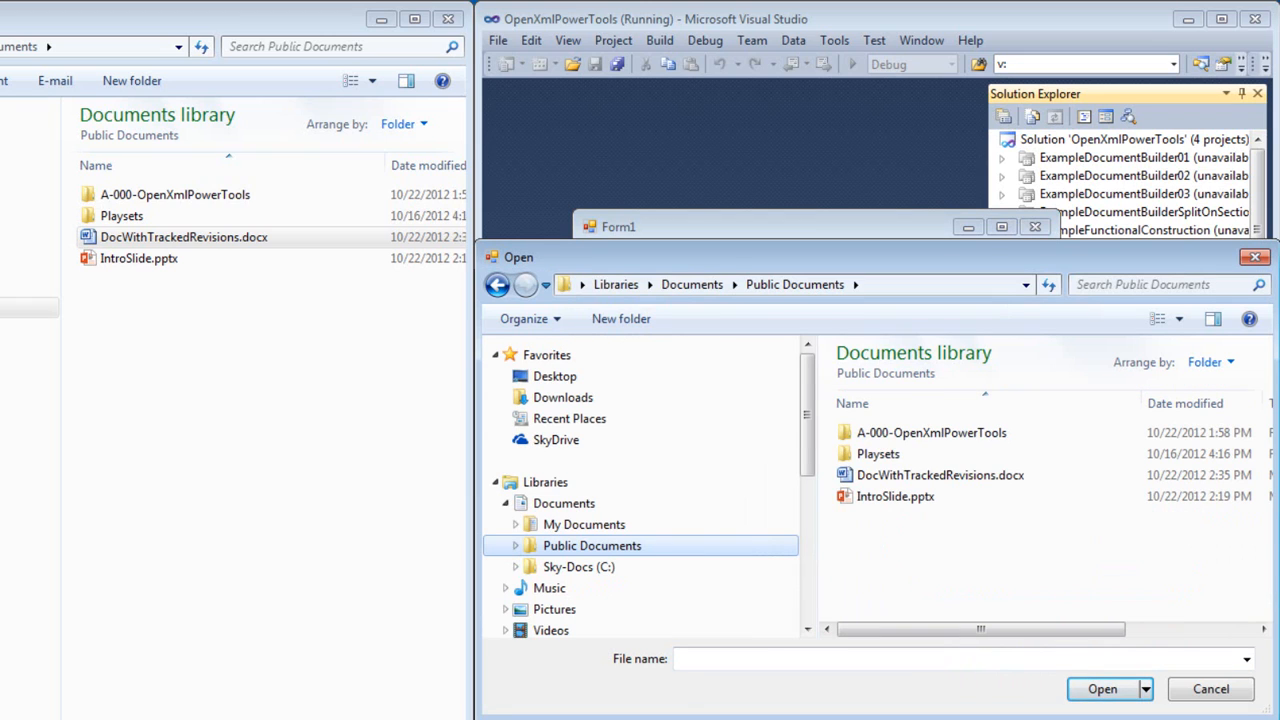
pyautogui.click(980, 475)
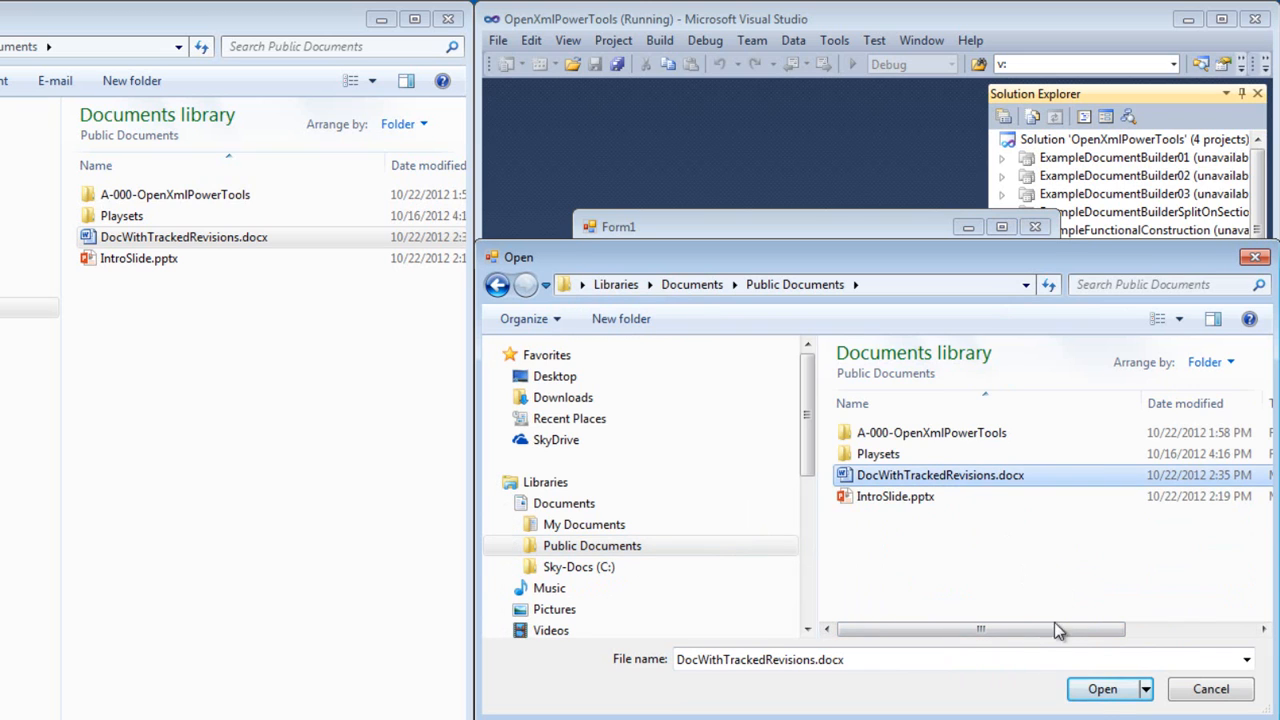
pyautogui.click(1104, 689)
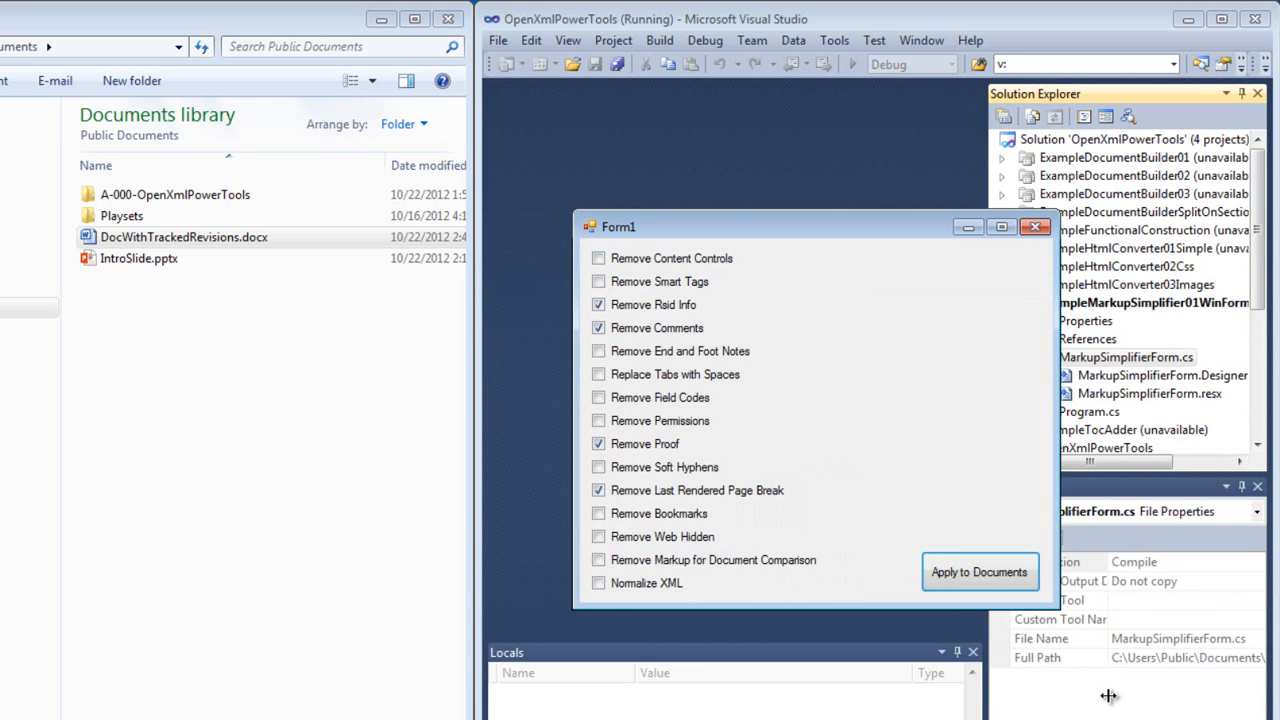
pyautogui.click(1036, 227)
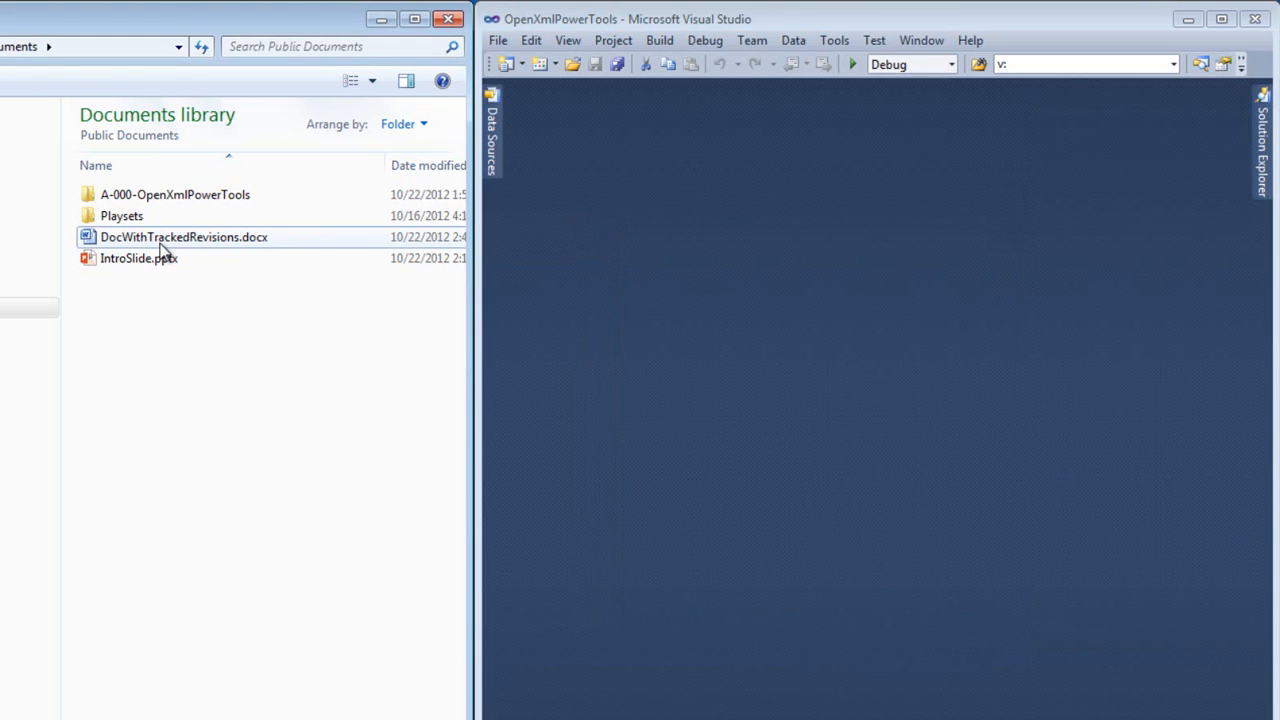
pyautogui.doubleClick(162, 240)
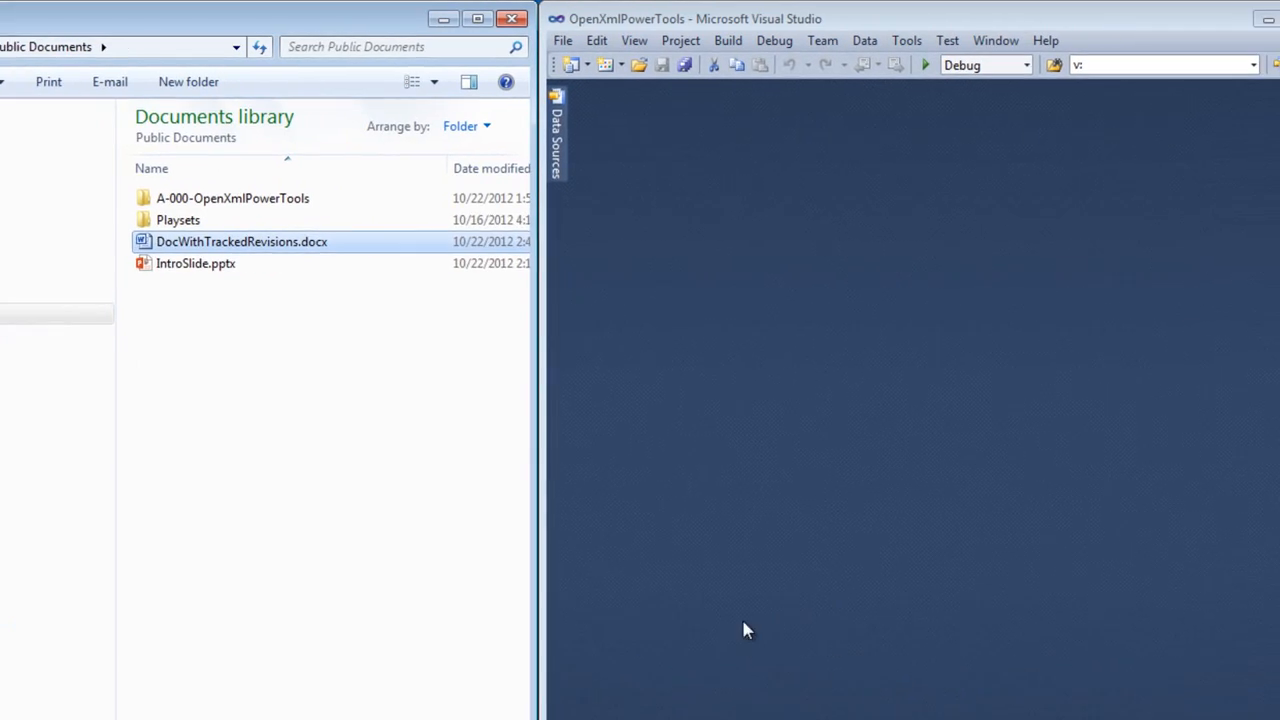
# Open the simplified docx as a package, open word/document.xml and format it as indented XML
pyautogui.moveTo(95, 252); pyautogui.dragTo(624, 316)
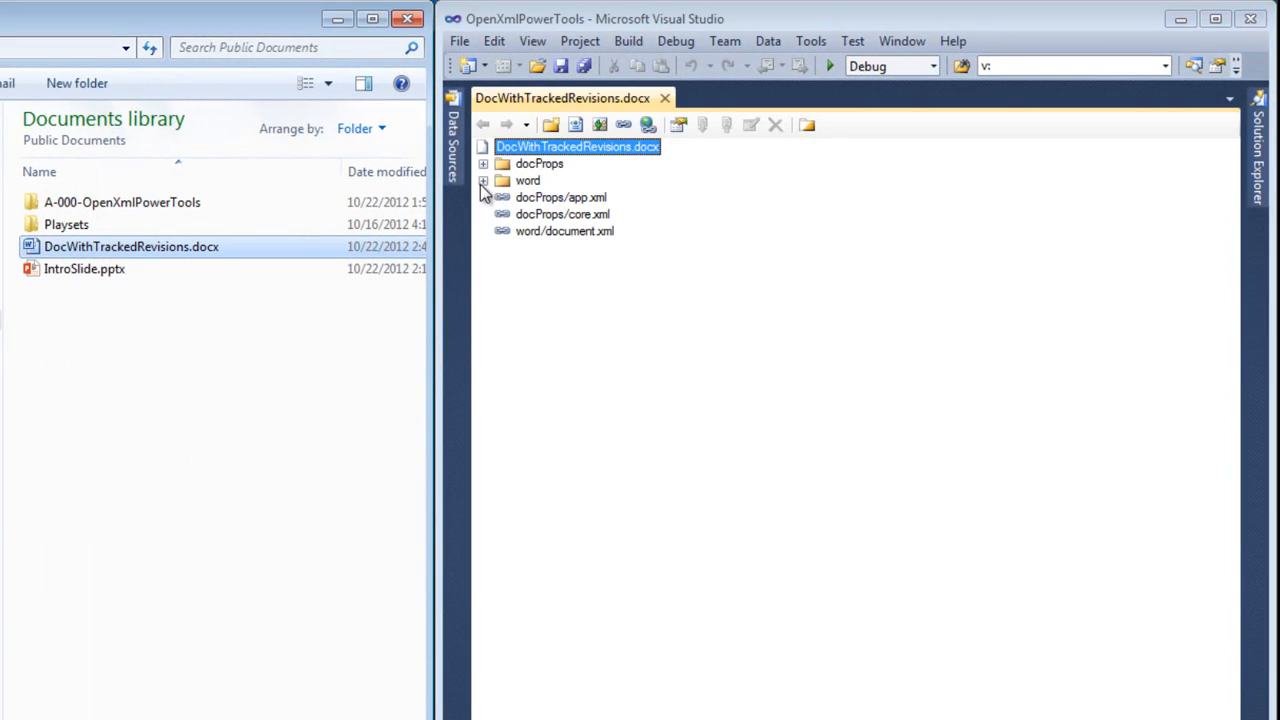
pyautogui.click(483, 180)
pyautogui.rightClick(568, 219)
pyautogui.click(580, 234)
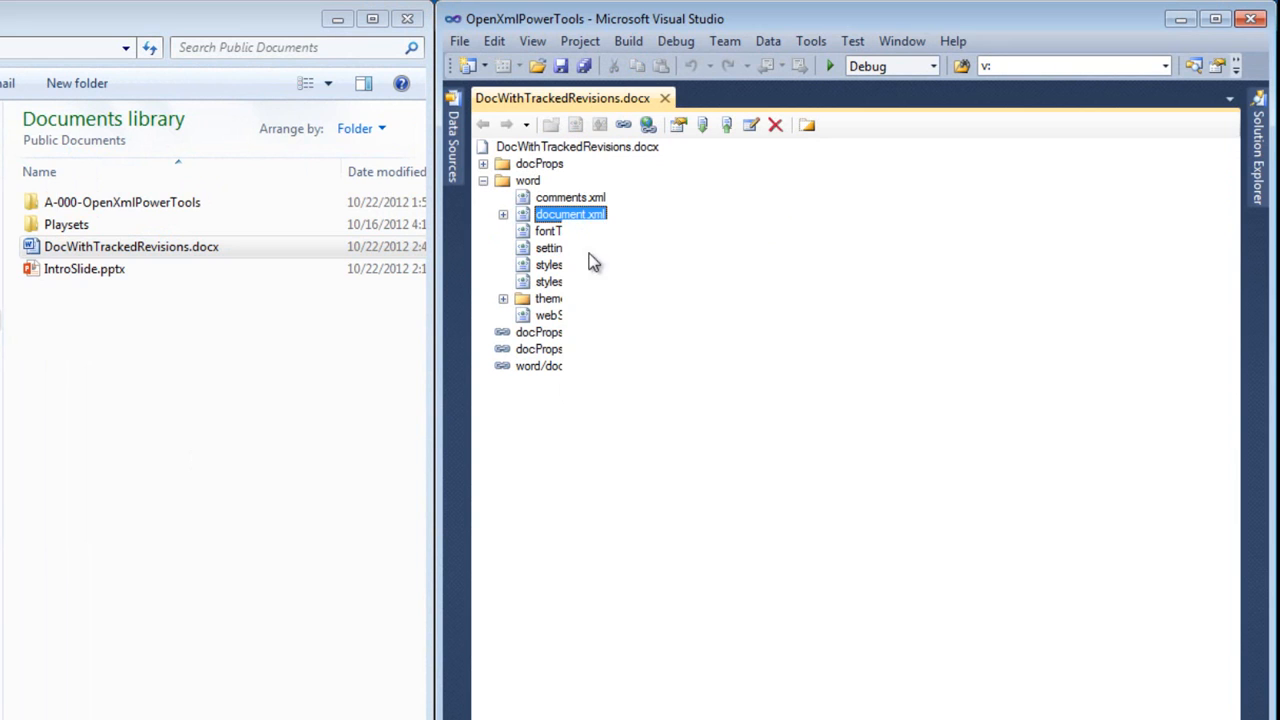
pyautogui.hotkey('ctrl', 'k')
pyautogui.hotkey('ctrl', 'd')
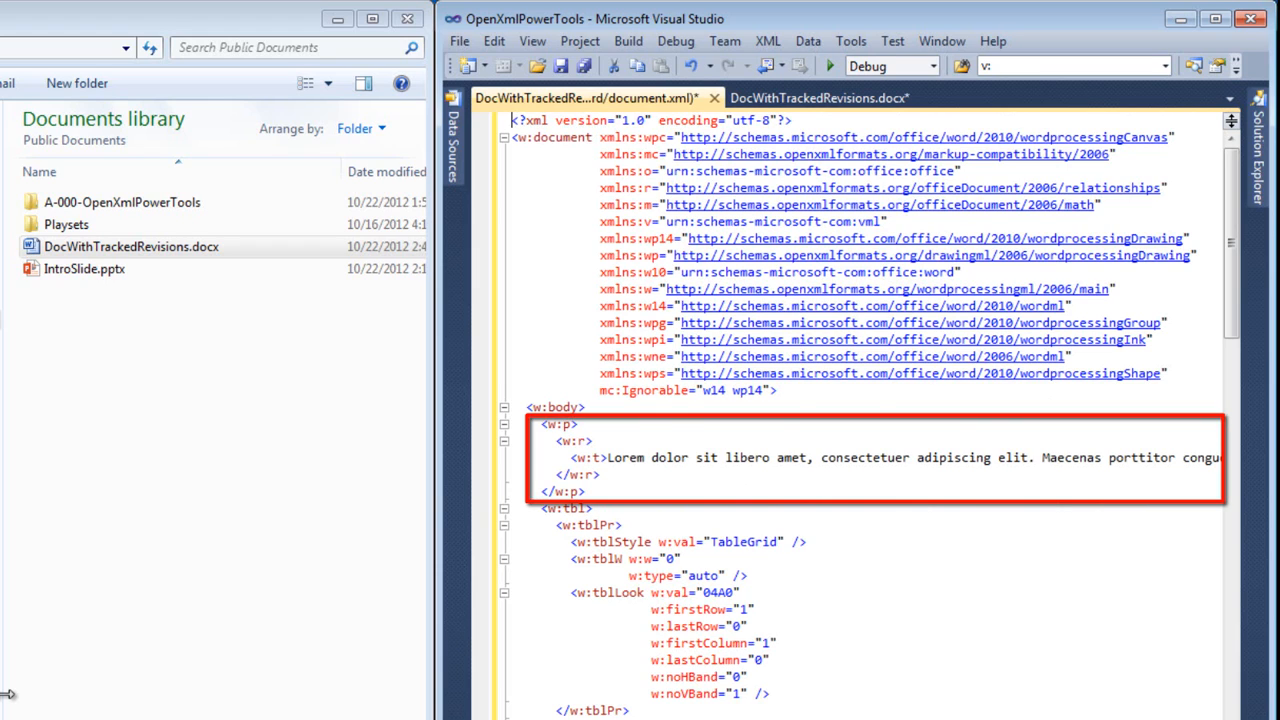
pyautogui.scroll(-4, 88, 705)
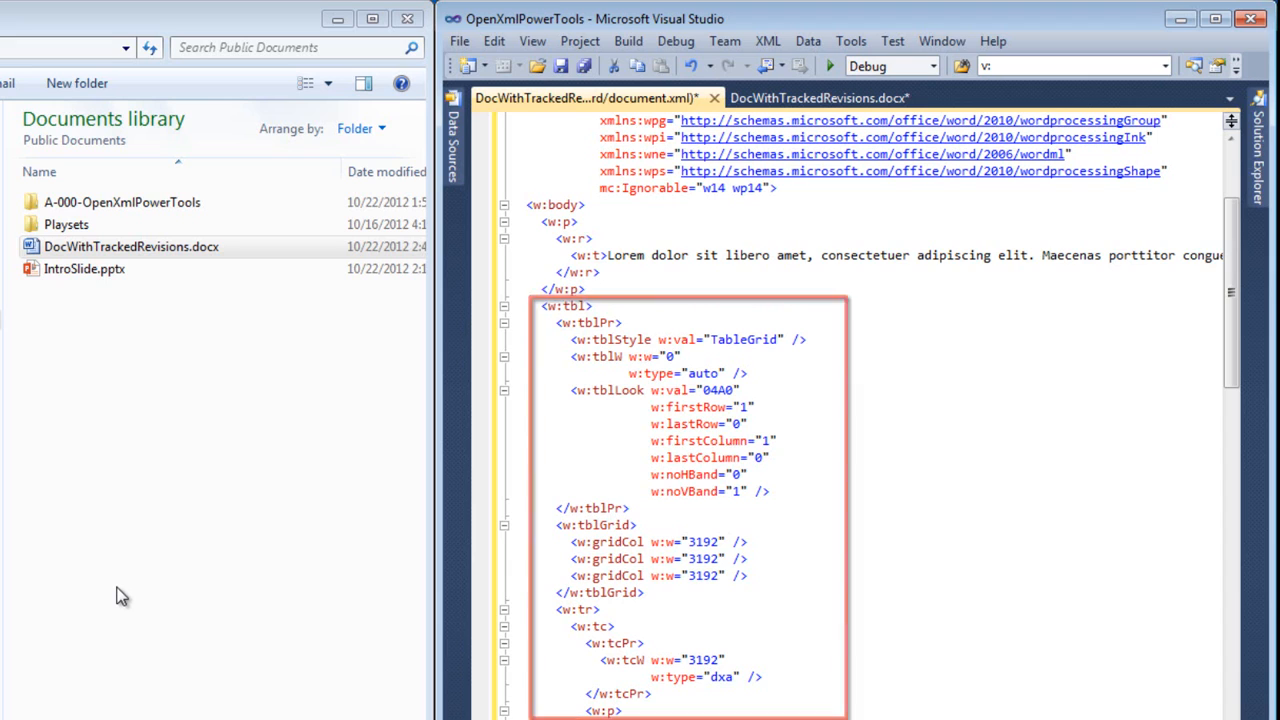
pyautogui.scroll(-3, 118, 596)
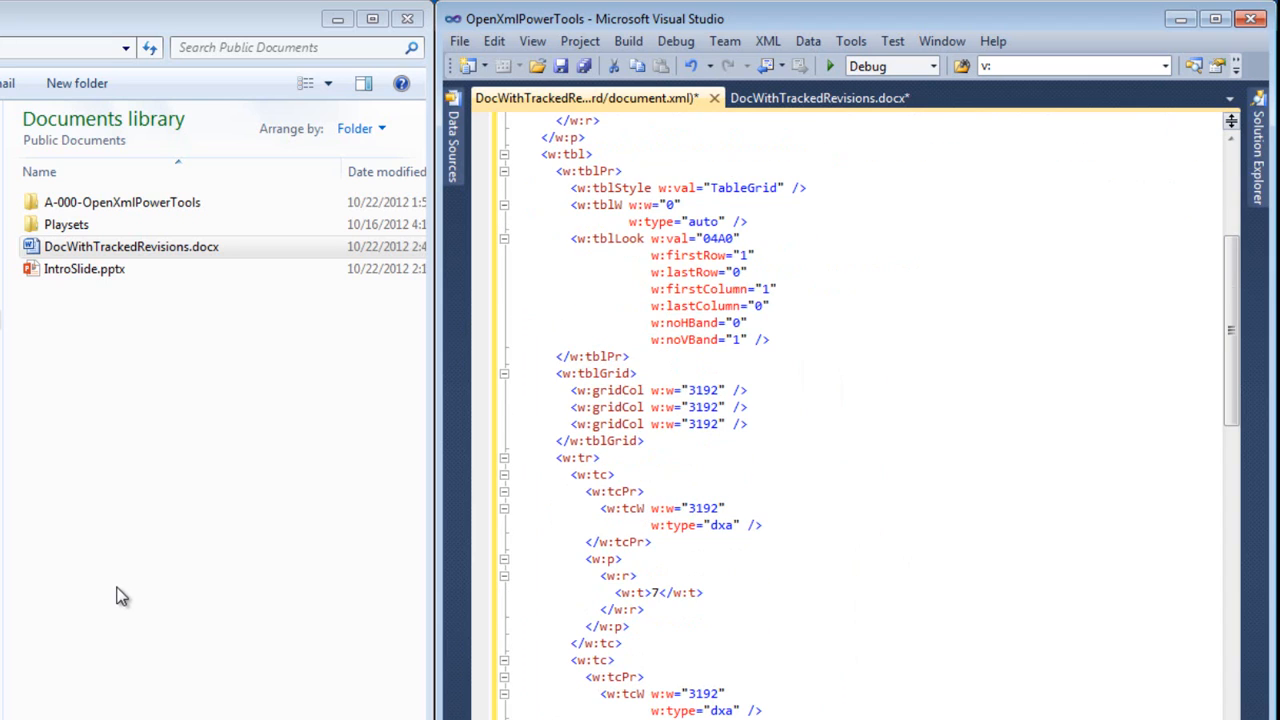